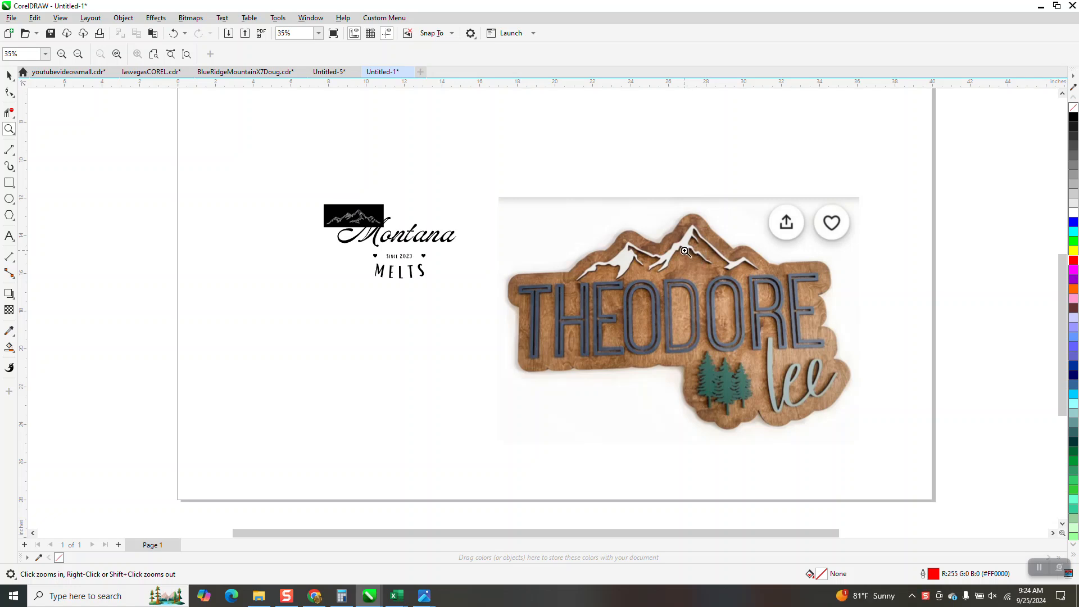
# Step: Move the Montana Melts logo farther away from the sign photo, toward the left page edge
pyautogui.moveTo(323, 200); pyautogui.dragTo(438, 249)
pyautogui.scroll(-3, 436, 245)
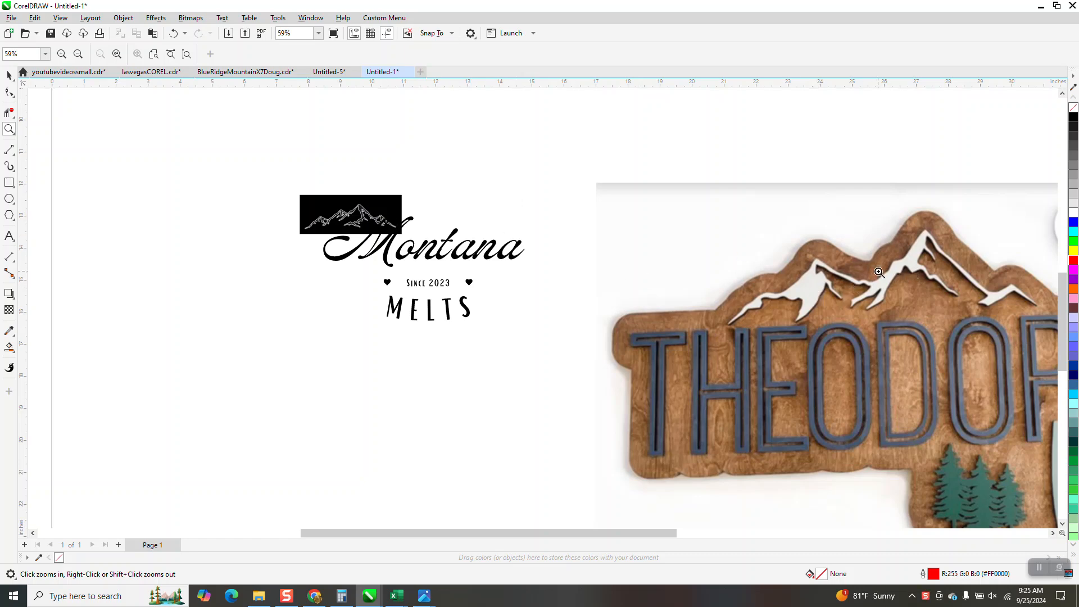
pyautogui.scroll(-1, 506, 184)
pyautogui.click(9, 75)
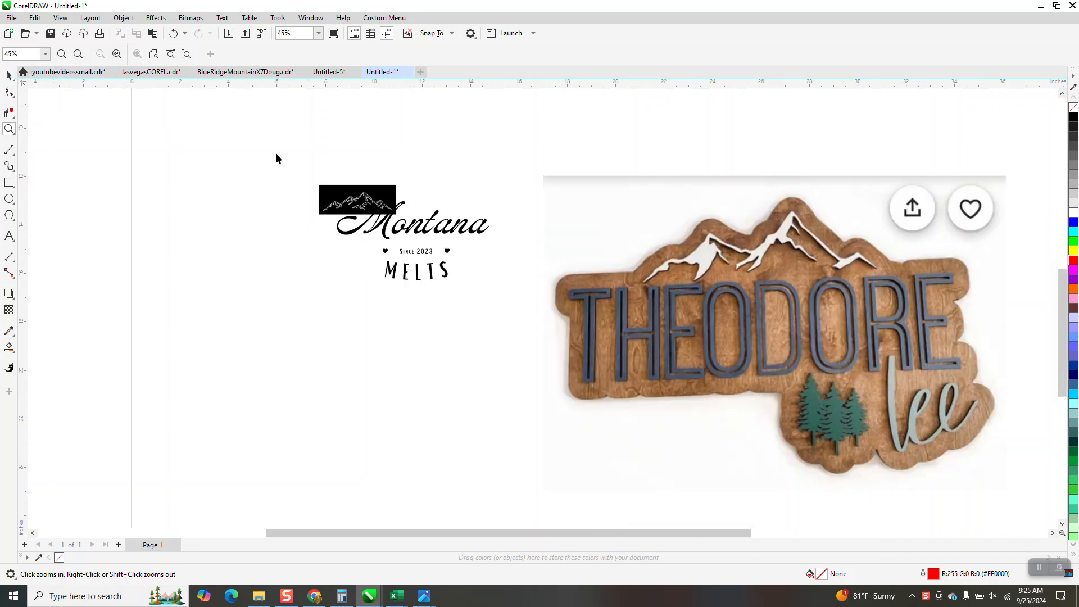
pyautogui.moveTo(347, 197)
pyautogui.mouseDown()
pyautogui.moveTo(177, 155)
pyautogui.moveTo(135, 174)
pyautogui.mouseUp()
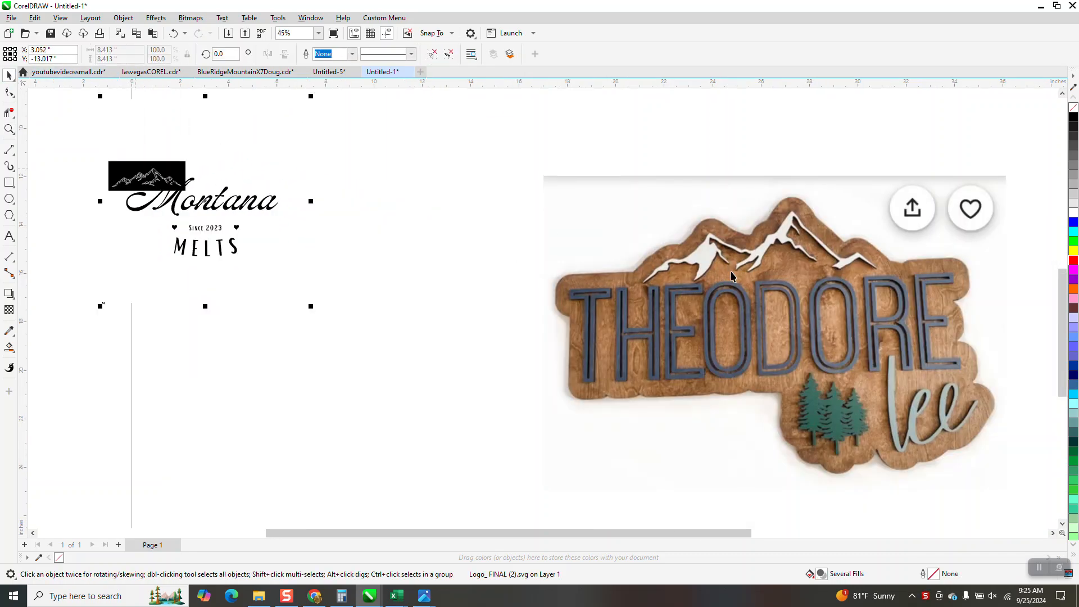
pyautogui.click(801, 271)
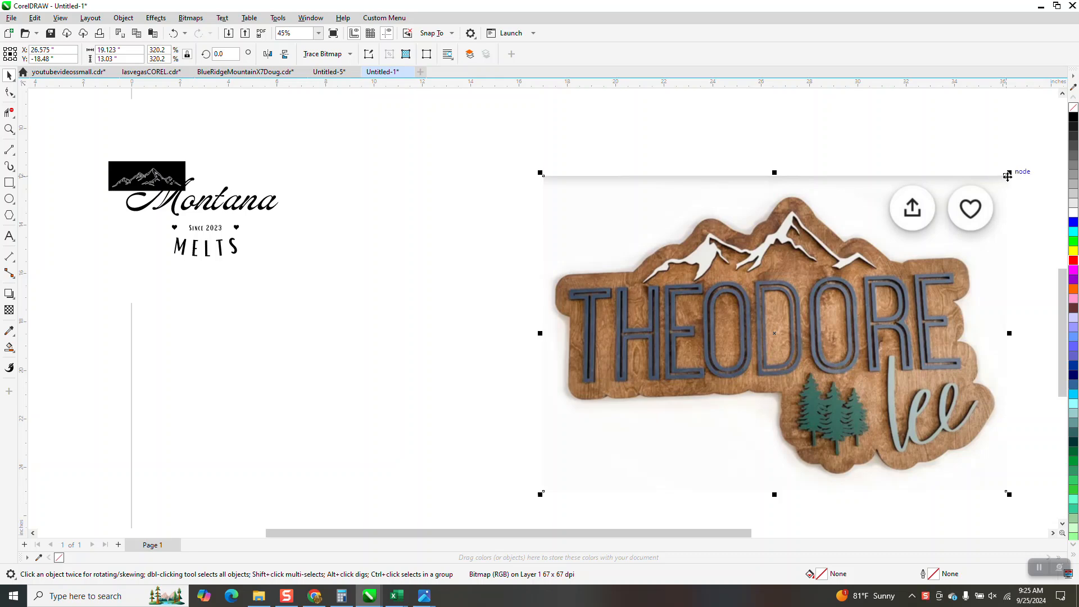
pyautogui.moveTo(1008, 174); pyautogui.dragTo(648, 340)
pyautogui.click(648, 335)
pyautogui.moveTo(1009, 173); pyautogui.dragTo(422, 172)
pyautogui.click(9, 130)
pyautogui.moveTo(355, 162); pyautogui.dragTo(462, 208)
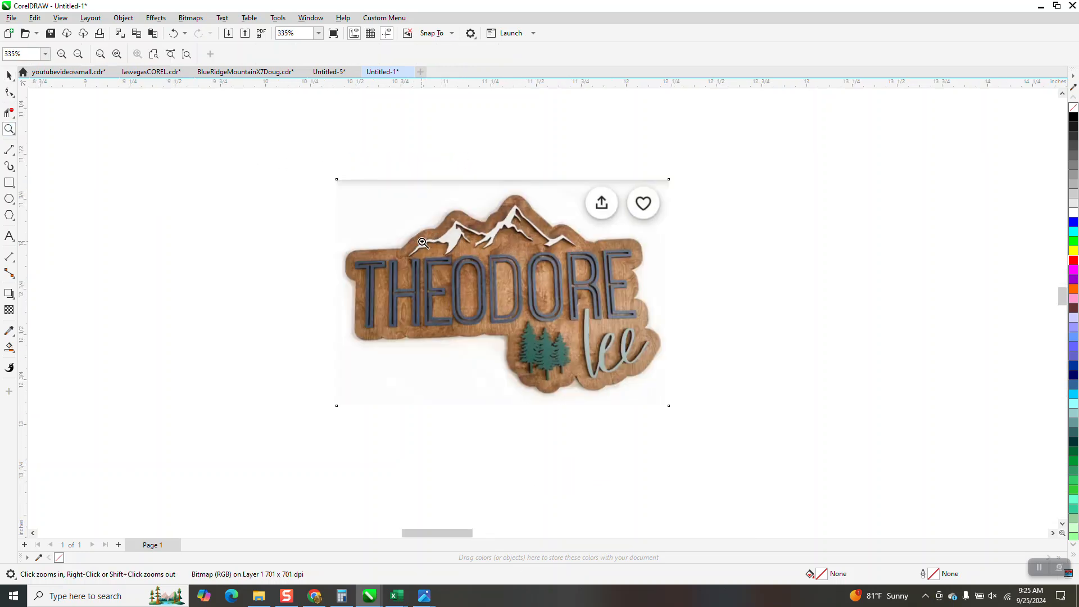
# Step: Crop the sign photo to the mountain range above the lettering, an area of about 1.118 by 0.327 inches
pyautogui.click(9, 75)
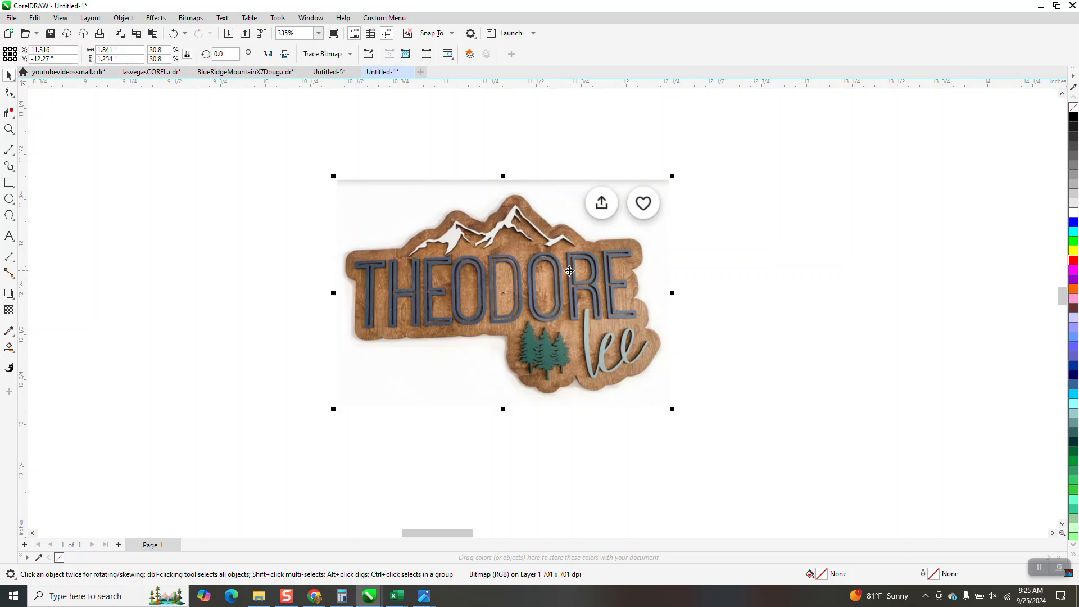
pyautogui.click(15, 117)
pyautogui.click(37, 112)
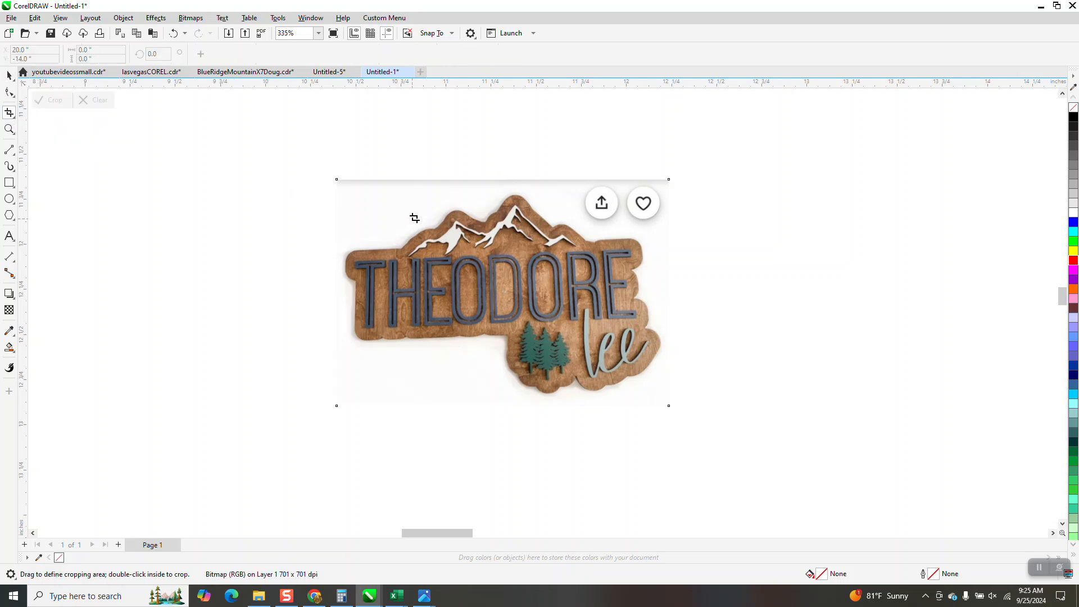
pyautogui.moveTo(382, 208); pyautogui.dragTo(584, 252)
pyautogui.moveTo(484, 206); pyautogui.dragTo(483, 200)
pyautogui.moveTo(483, 251); pyautogui.dragTo(483, 258)
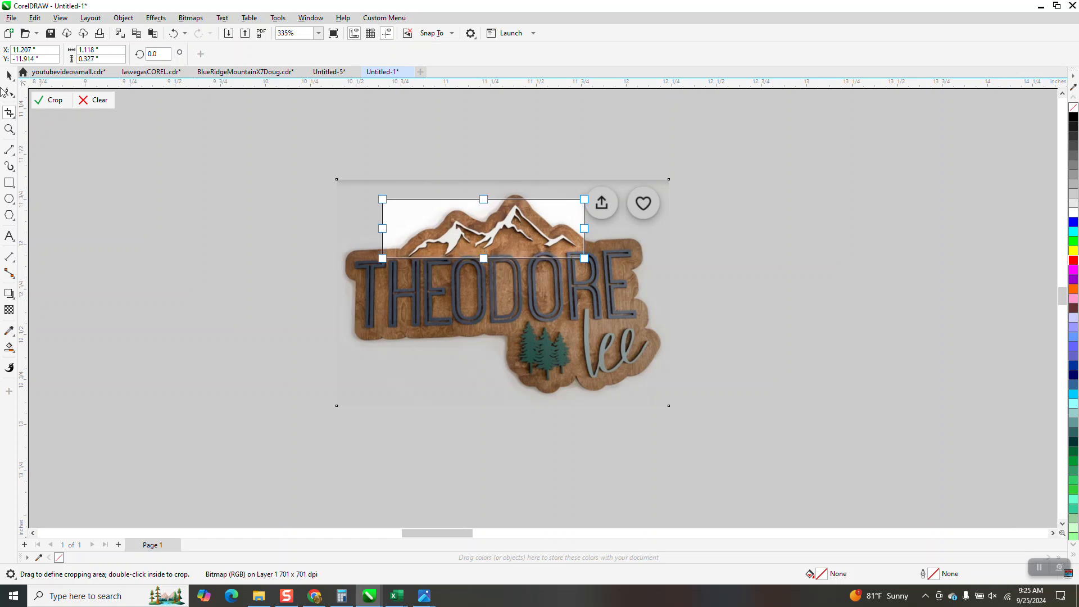
pyautogui.click(49, 103)
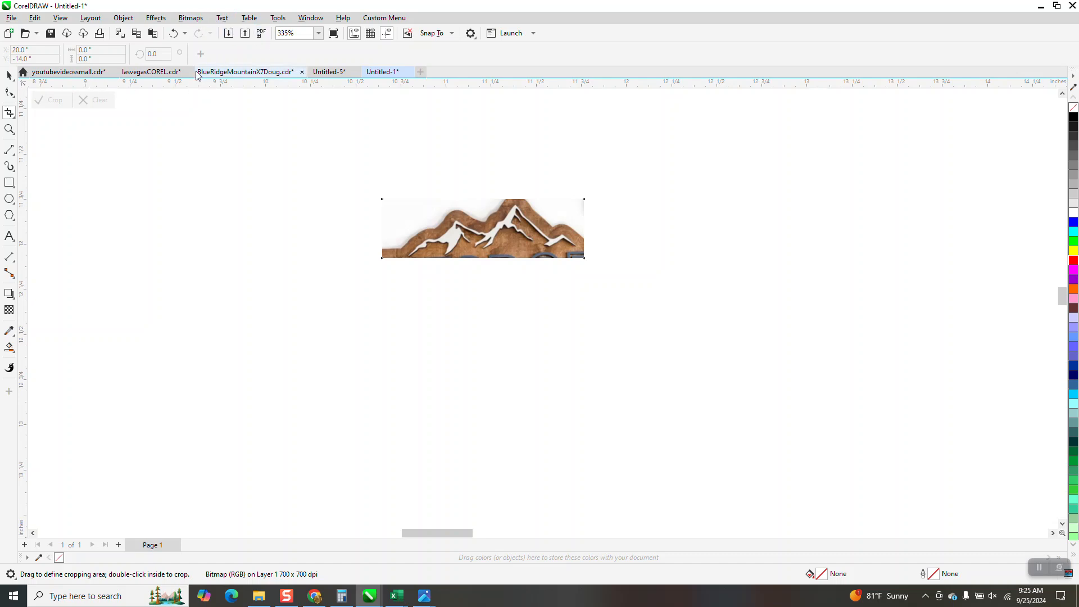
# Step: Trace the cropped mountain bitmap with an Outline Trace using the Clipart image type, and place the traced result below the photo
pyautogui.click(9, 74)
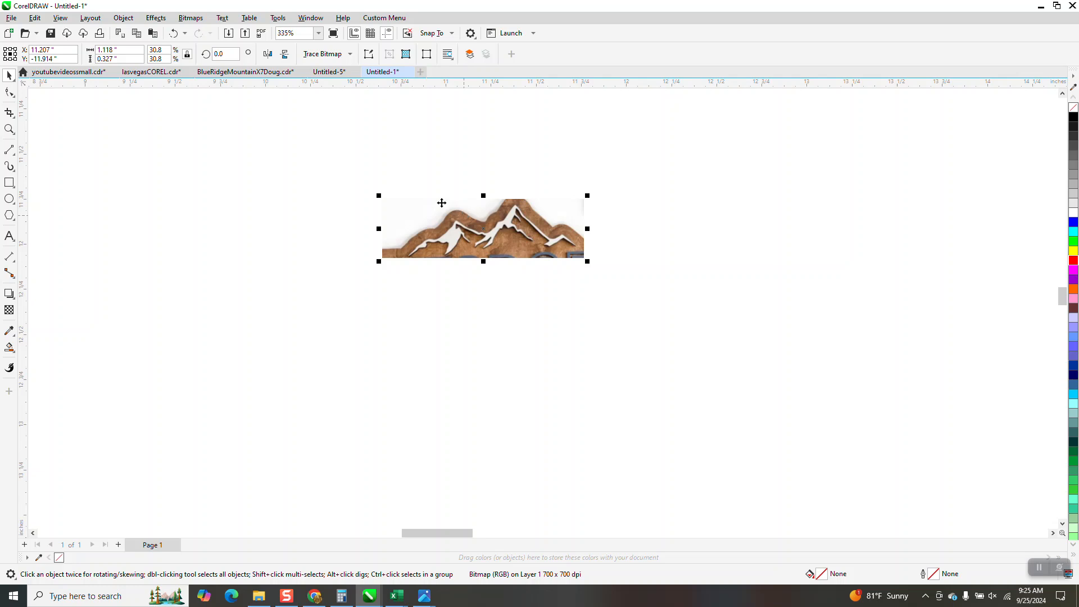
pyautogui.click(349, 54)
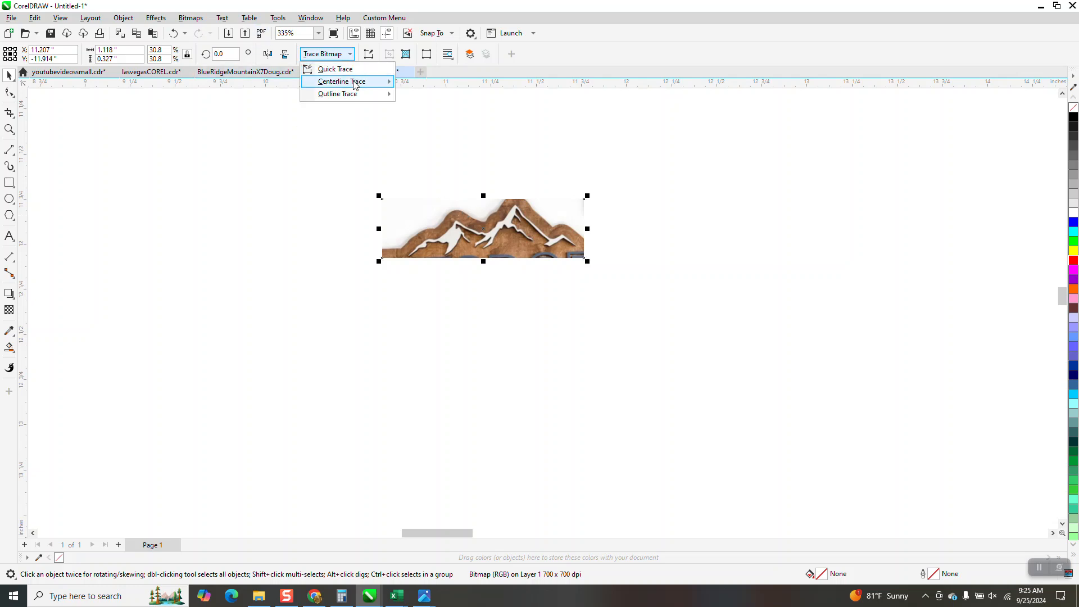
pyautogui.moveTo(352, 96)
pyautogui.click(406, 129)
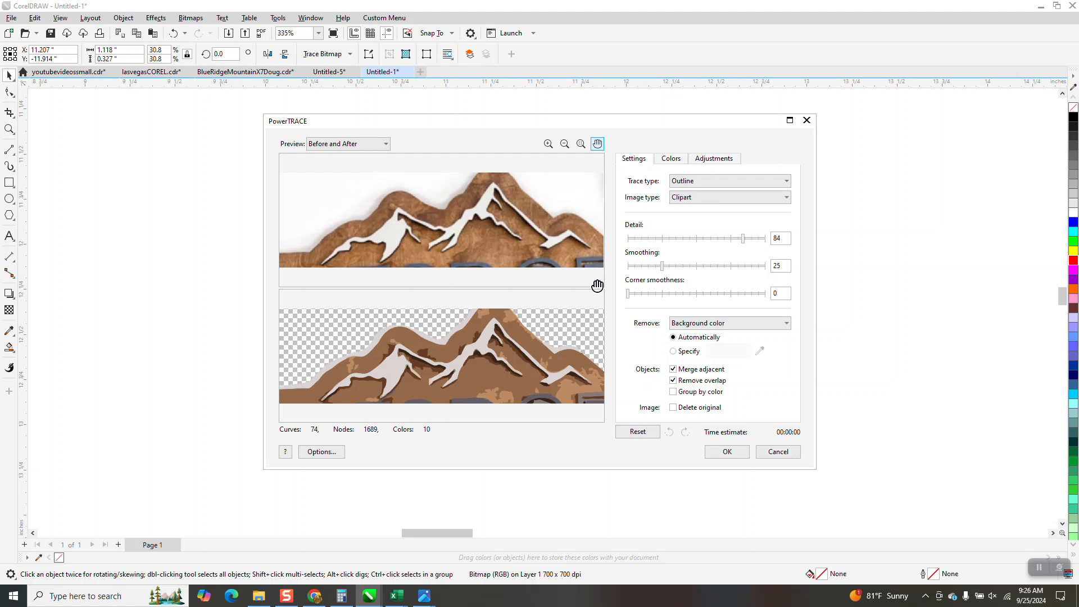
pyautogui.click(730, 452)
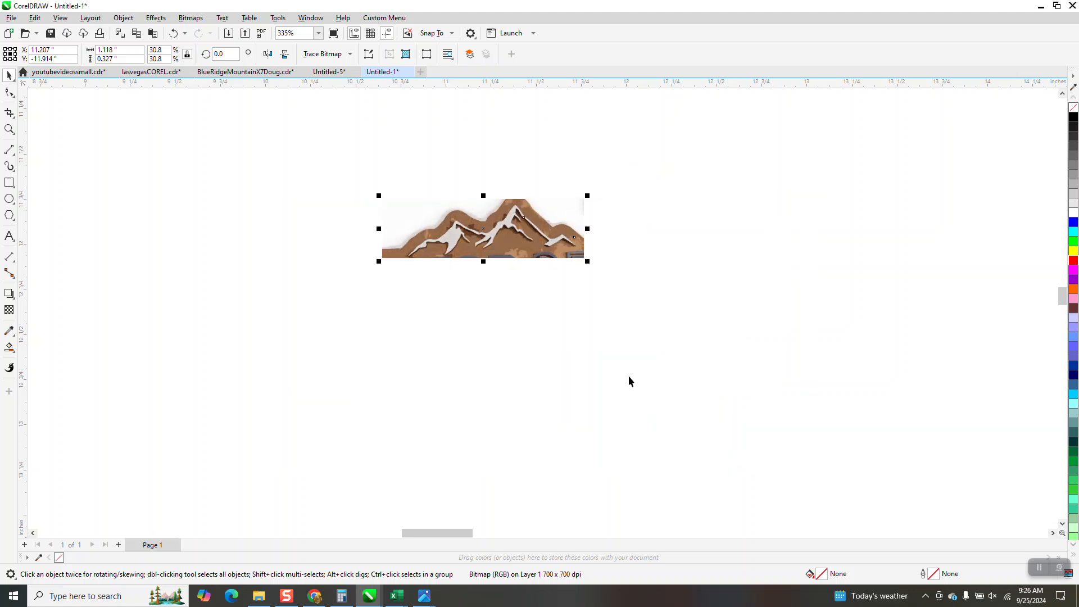
pyautogui.moveTo(517, 245)
pyautogui.mouseDown()
pyautogui.moveTo(508, 286)
pyautogui.moveTo(521, 349)
pyautogui.mouseUp()
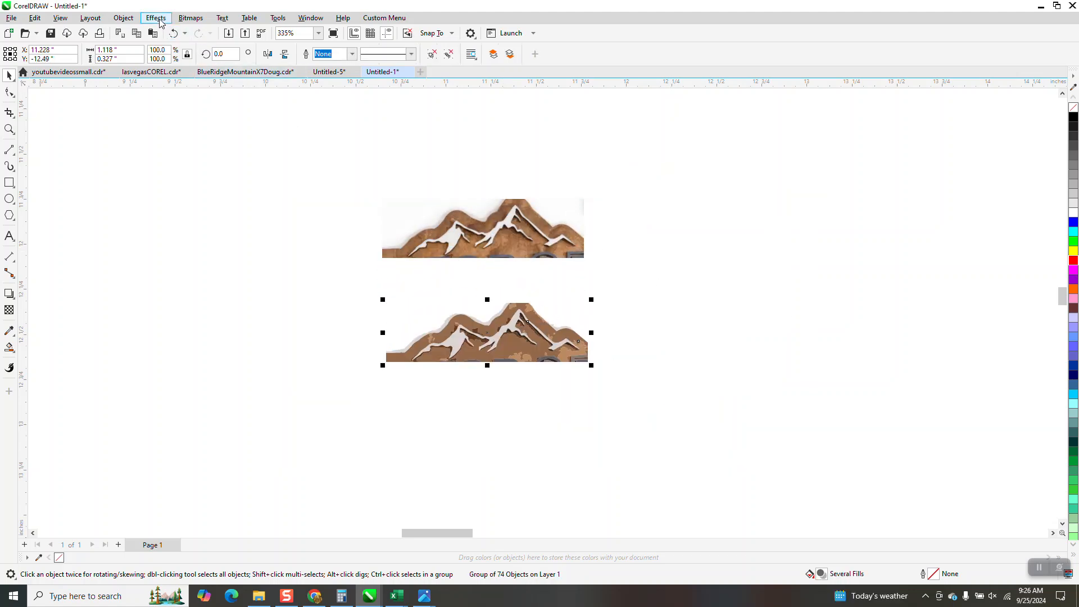
# Step: Ungroup all objects of the traced mountain picture
pyautogui.click(123, 18)
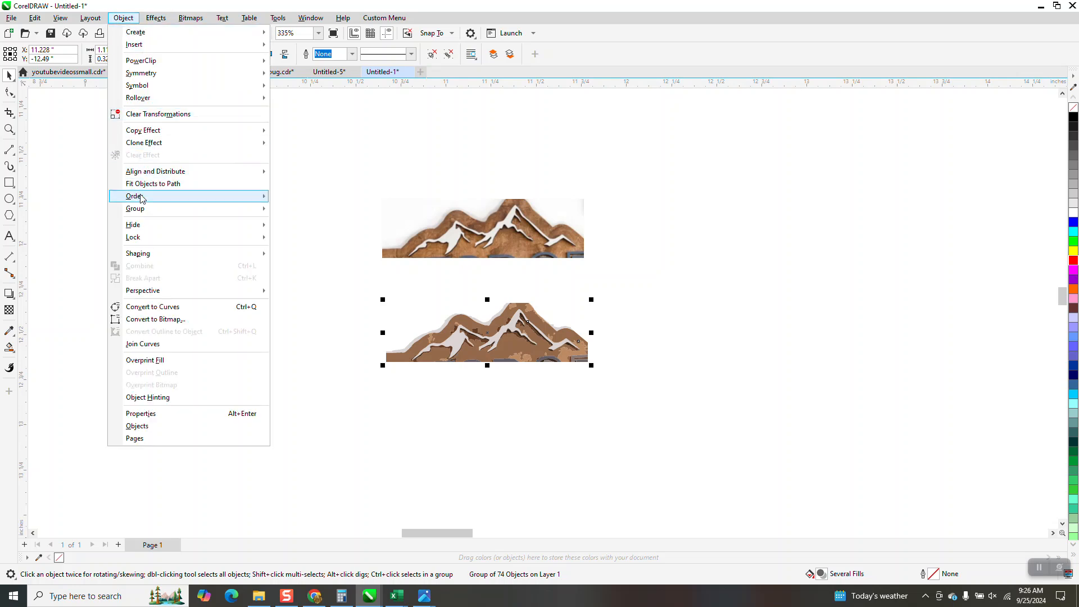
pyautogui.moveTo(142, 202)
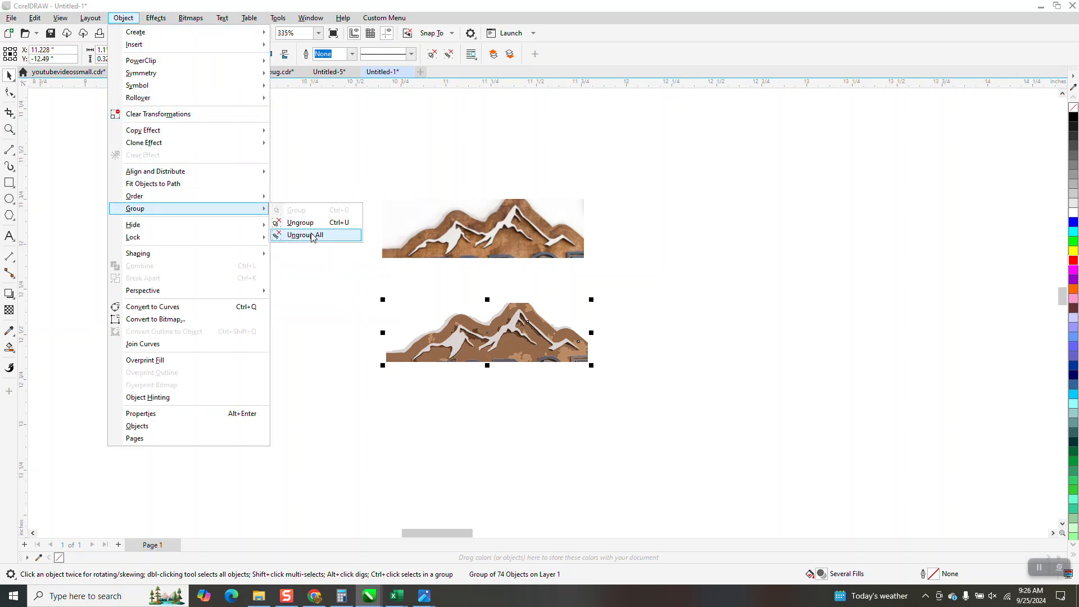
pyautogui.click(313, 236)
# Step: Pull the light mountain ridge shape out to the right of the trace and fill it with black
pyautogui.click(459, 343)
pyautogui.moveTo(459, 343); pyautogui.dragTo(631, 297)
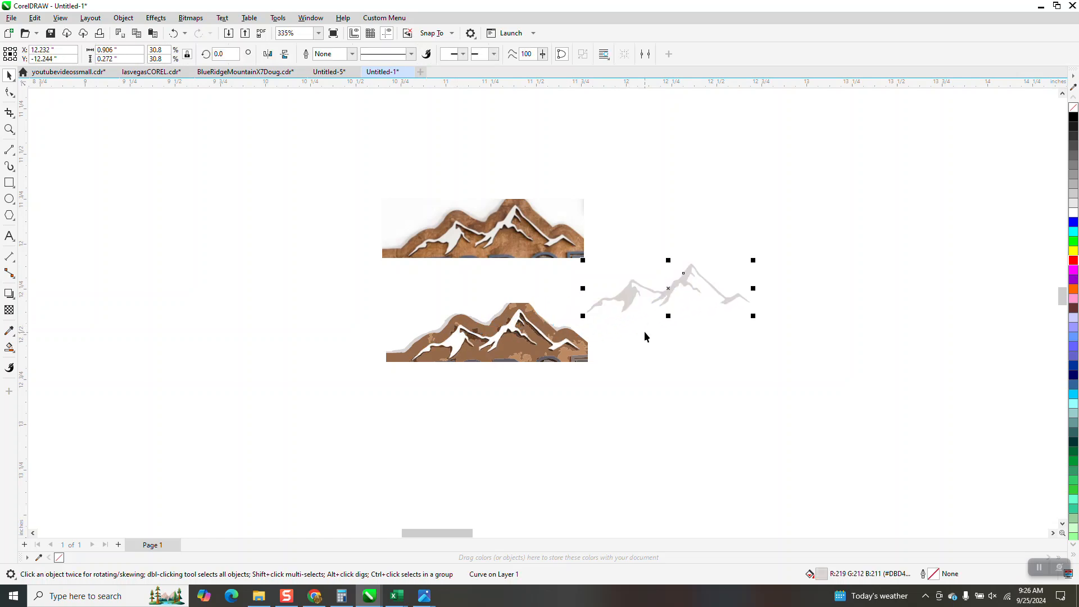
pyautogui.click(1073, 117)
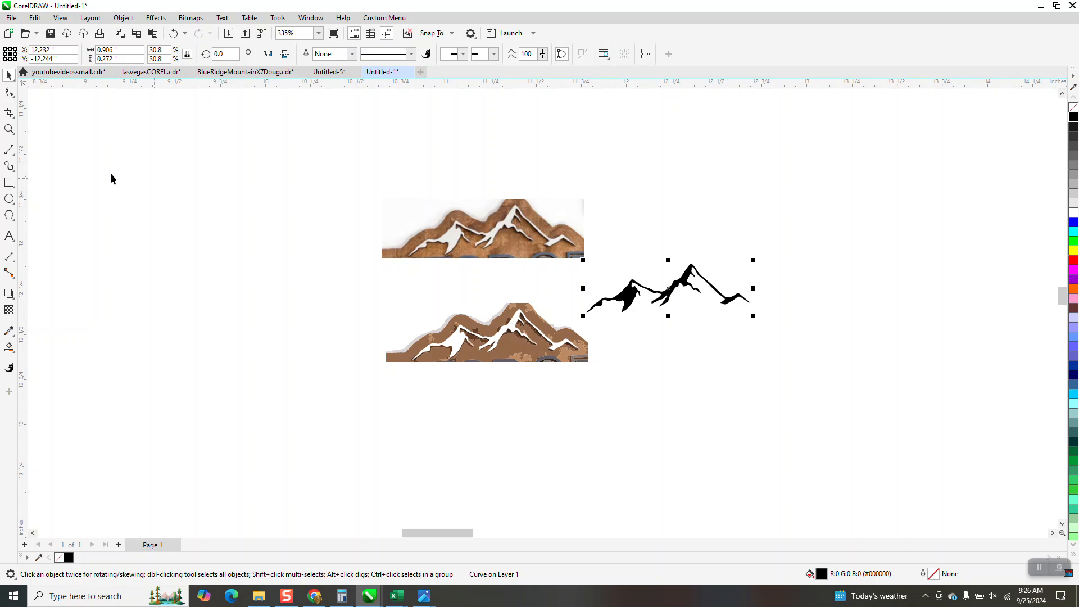
# Step: Set the Smooth tool's nib size to 0.25 inches for working on the black mountain's edges
pyautogui.click(9, 129)
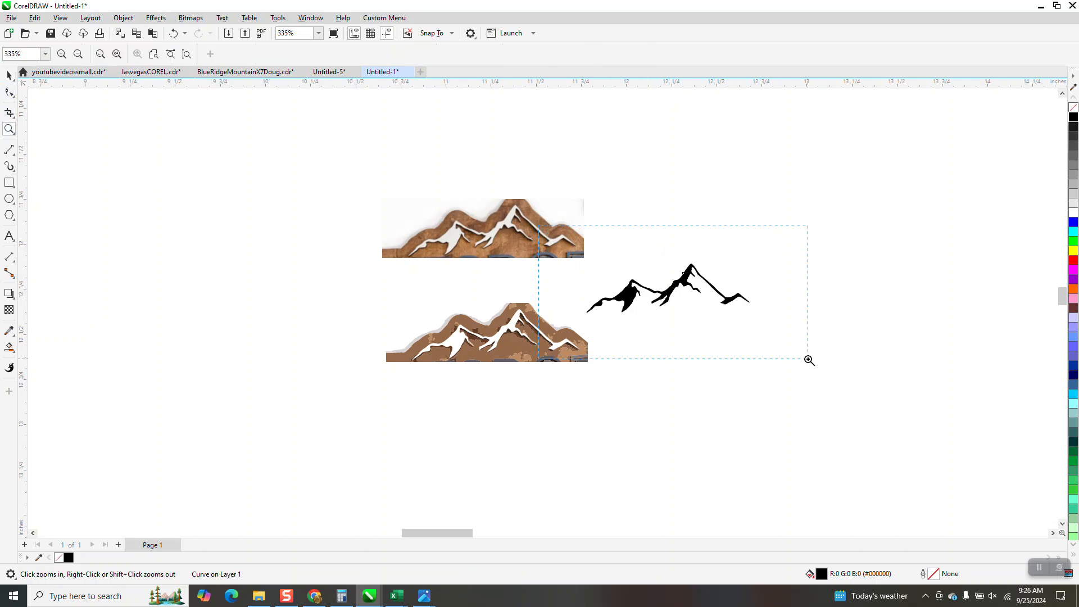
pyautogui.moveTo(809, 359); pyautogui.dragTo(808, 357)
pyautogui.moveTo(644, 293); pyautogui.dragTo(685, 317)
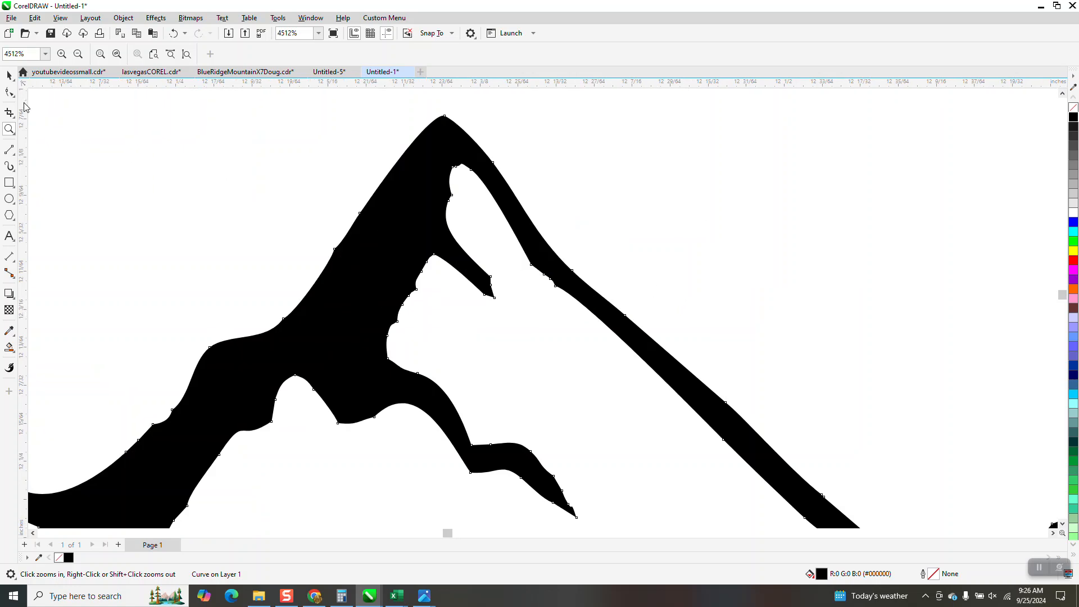
pyautogui.scroll(-4, 328, 162)
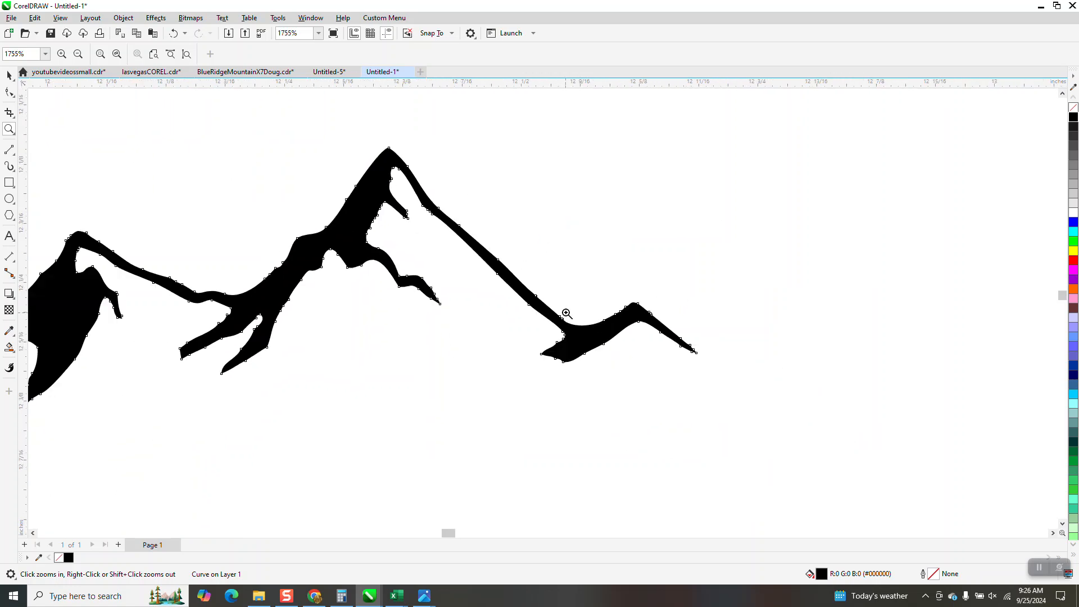
pyautogui.moveTo(356, 164); pyautogui.dragTo(532, 298)
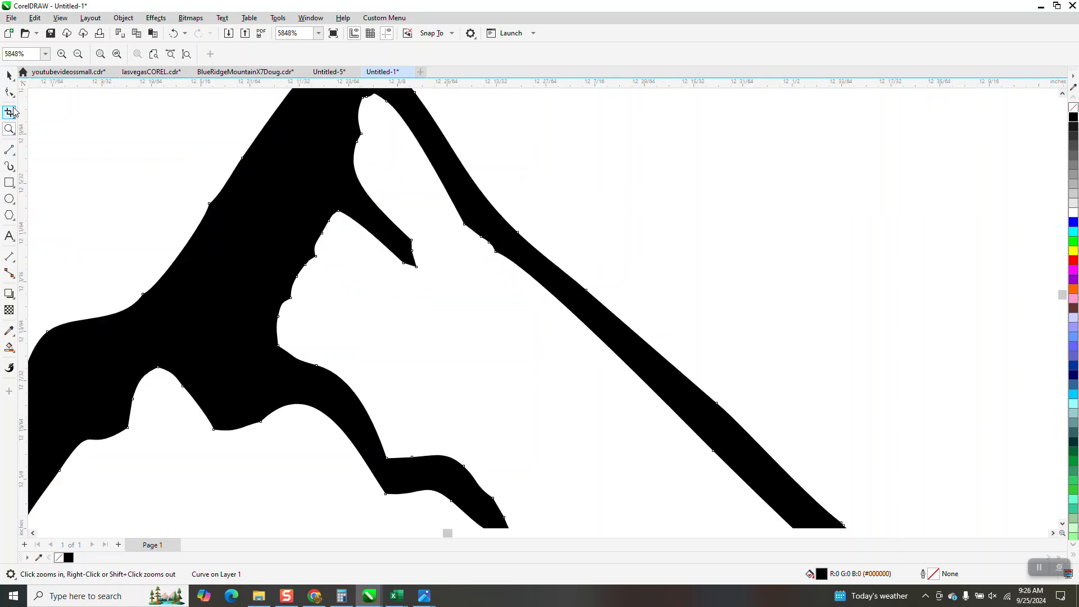
pyautogui.click(12, 96)
pyautogui.click(33, 103)
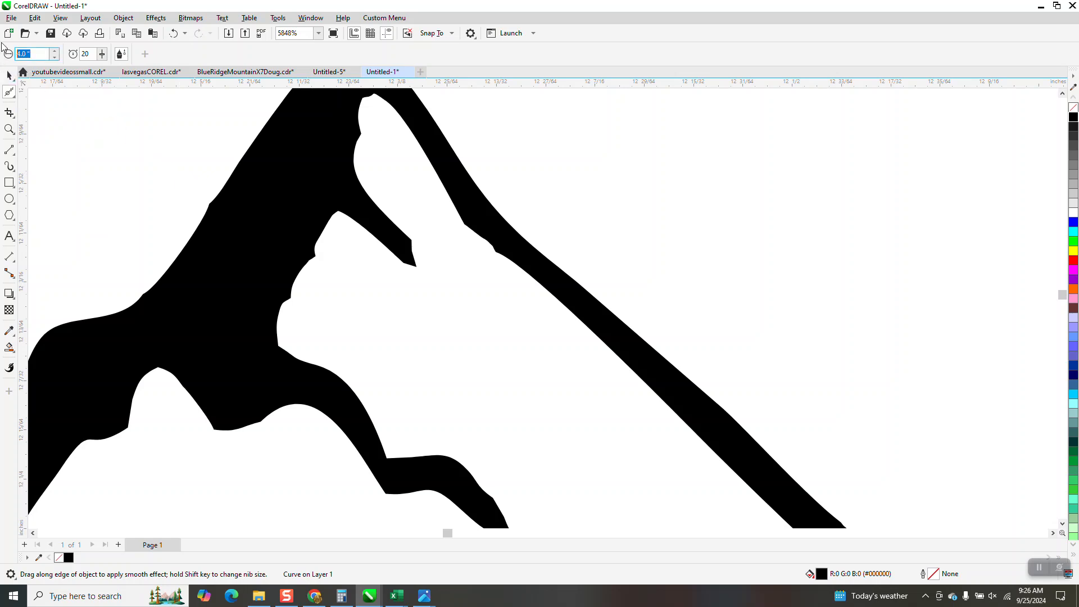
pyautogui.press('BackSpace')
pyautogui.press('Return')
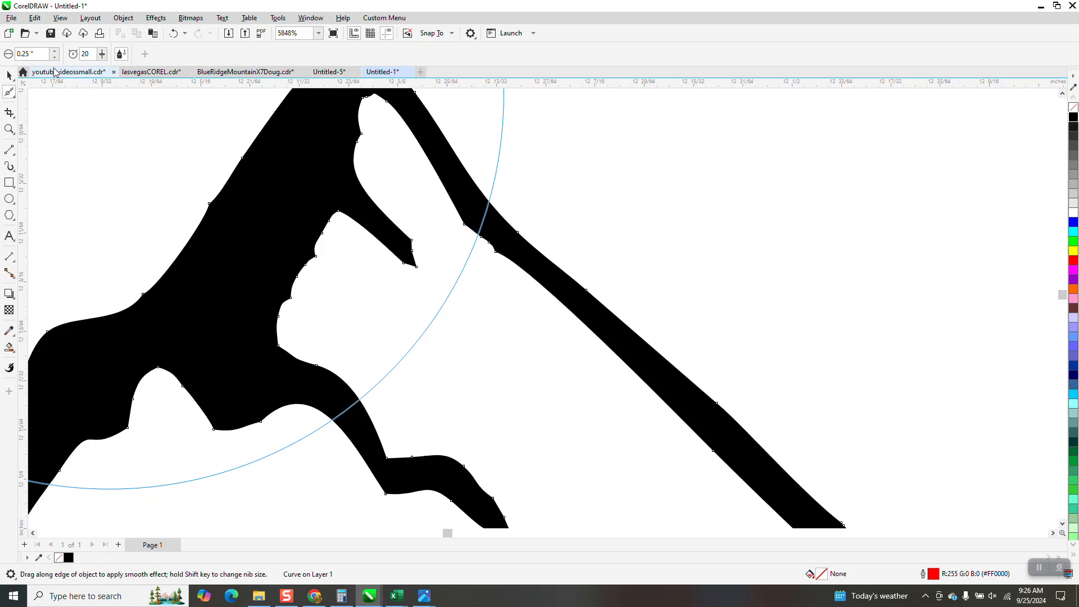
# Step: Enlarge the mountain shape to about 300% and change it to a red outline with no fill
pyautogui.scroll(-6, 353, 215)
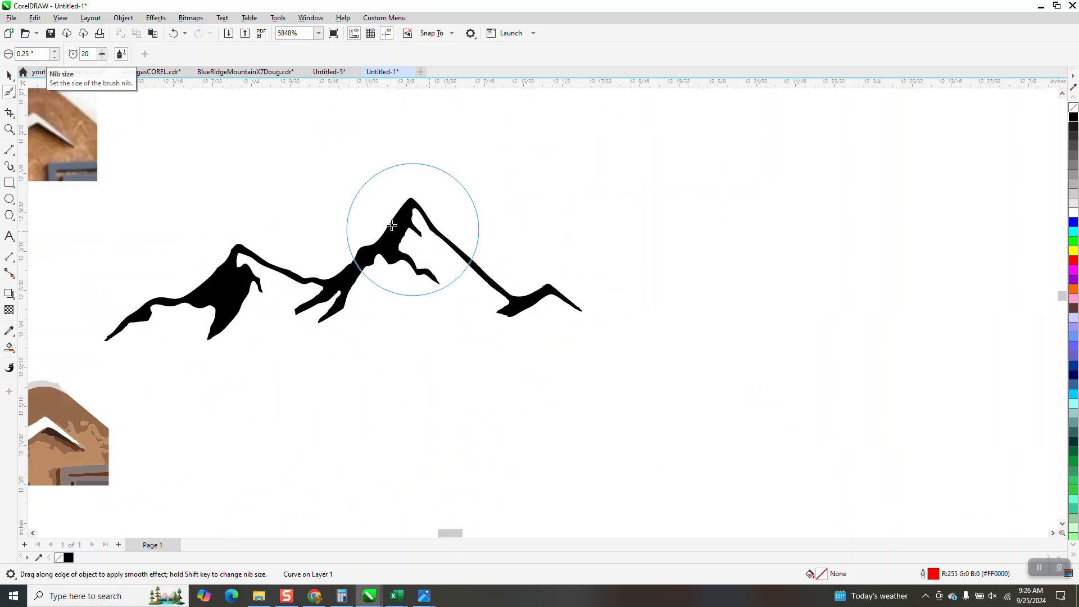
pyautogui.click(10, 76)
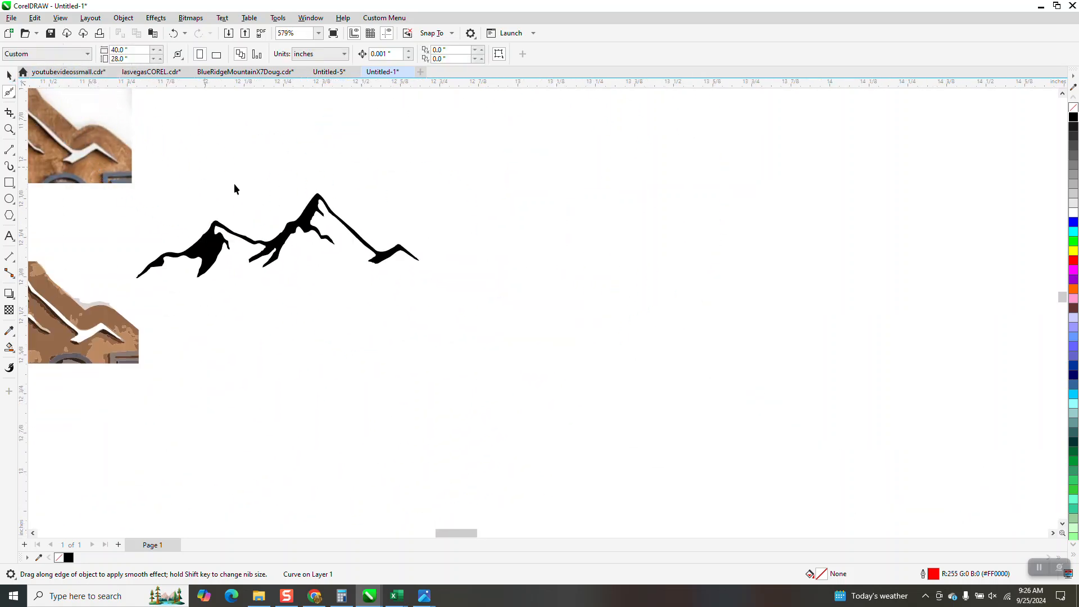
pyautogui.click(310, 219)
pyautogui.moveTo(423, 281); pyautogui.dragTo(970, 506)
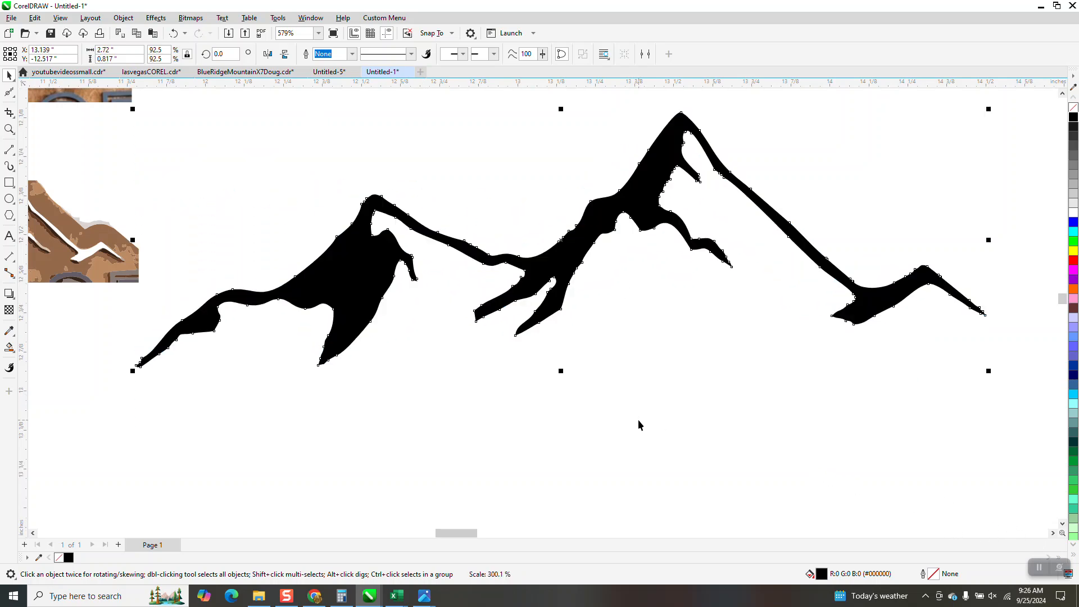
pyautogui.click(1073, 108)
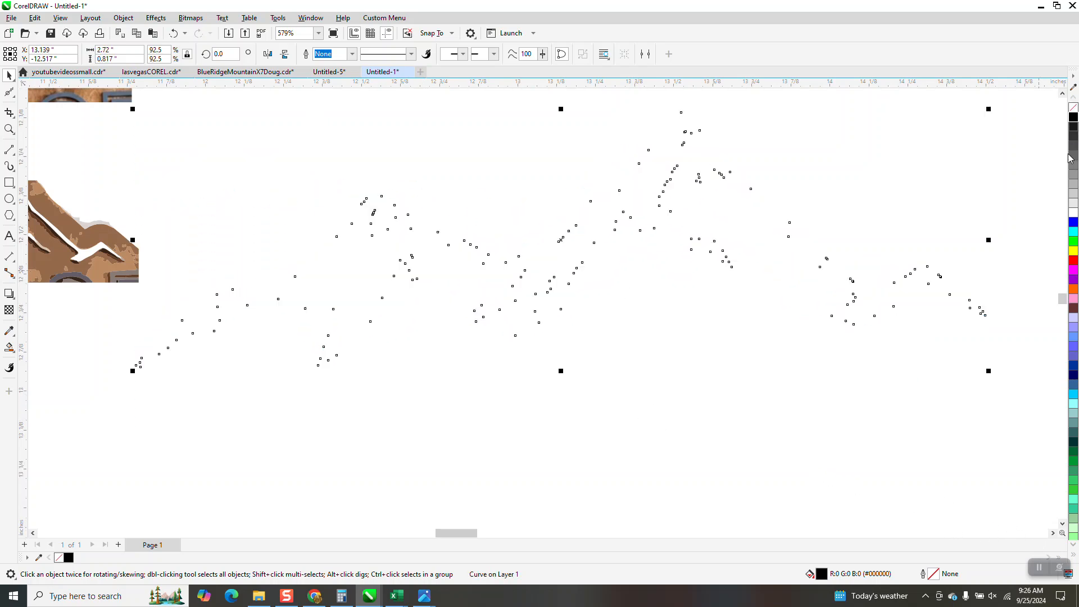
pyautogui.rightClick(1073, 261)
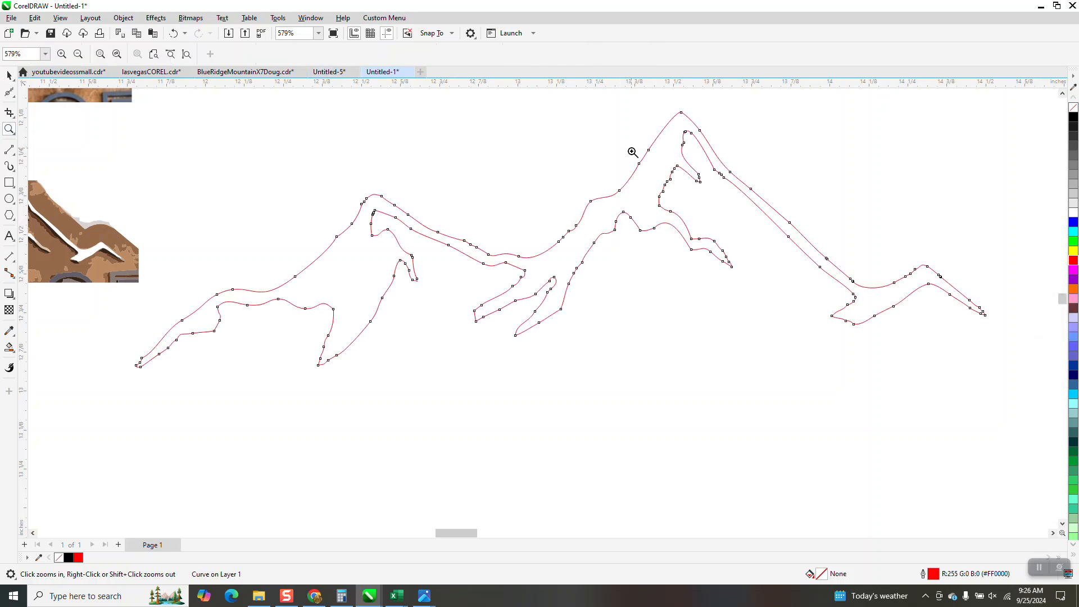
# Step: Smooth the jagged edges of the red mountain outline along the main peak and the ridges beside it with the Smooth tool
pyautogui.moveTo(631, 150); pyautogui.dragTo(805, 279)
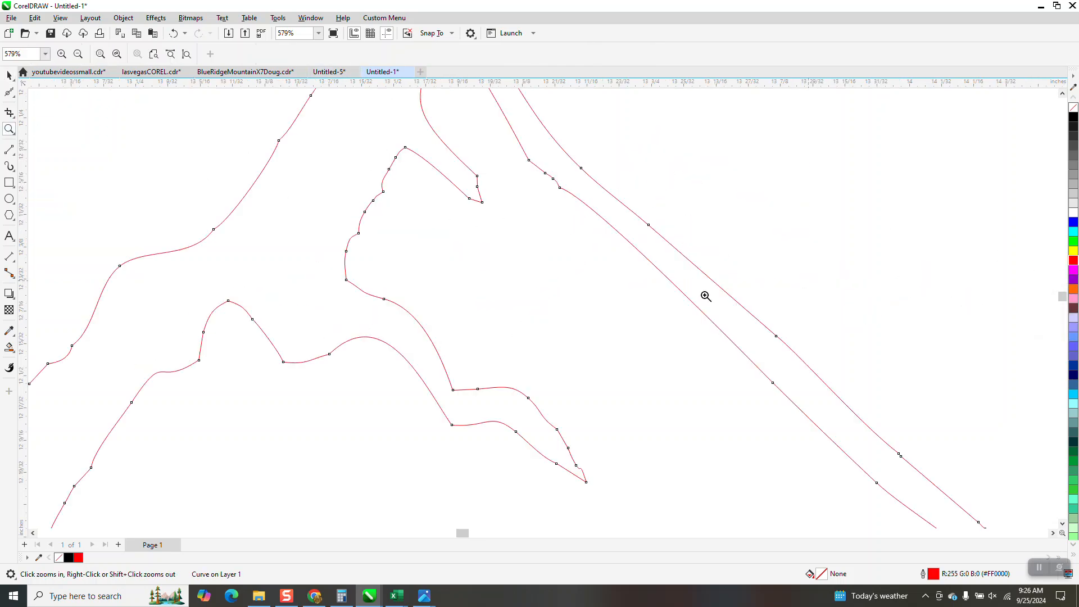
pyautogui.click(16, 100)
pyautogui.click(54, 107)
pyautogui.moveTo(340, 198)
pyautogui.mouseDown()
pyautogui.moveTo(381, 191)
pyautogui.moveTo(359, 229)
pyautogui.moveTo(384, 242)
pyautogui.moveTo(380, 275)
pyautogui.moveTo(423, 327)
pyautogui.moveTo(504, 363)
pyautogui.moveTo(534, 417)
pyautogui.moveTo(585, 465)
pyautogui.mouseUp()
pyautogui.scroll(-2, 686, 351)
pyautogui.scroll(-3, 554, 285)
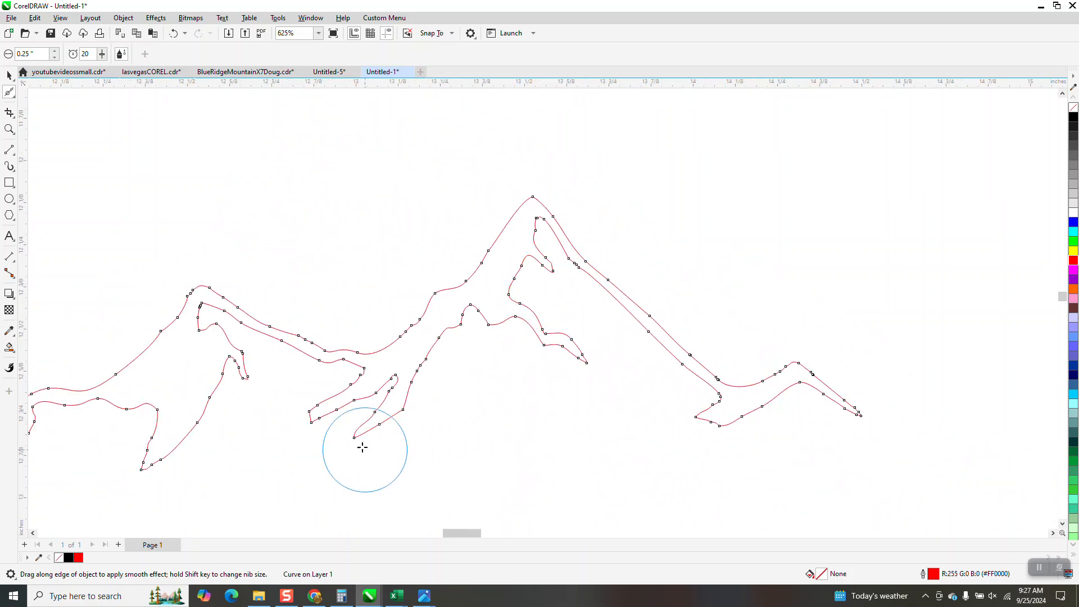
pyautogui.moveTo(248, 369)
pyautogui.mouseDown()
pyautogui.moveTo(349, 344)
pyautogui.moveTo(234, 308)
pyautogui.moveTo(248, 361)
pyautogui.moveTo(216, 334)
pyautogui.mouseUp()
pyautogui.scroll(-3, 284, 332)
pyautogui.moveTo(168, 369)
pyautogui.mouseDown()
pyautogui.moveTo(132, 390)
pyautogui.moveTo(114, 430)
pyautogui.moveTo(115, 402)
pyautogui.moveTo(212, 378)
pyautogui.moveTo(354, 369)
pyautogui.moveTo(312, 393)
pyautogui.mouseUp()
# Step: Stretch the blunt end of the middle ridge into a long point by moving its corner node down and to the left
pyautogui.click(9, 129)
pyautogui.moveTo(283, 360); pyautogui.dragTo(446, 423)
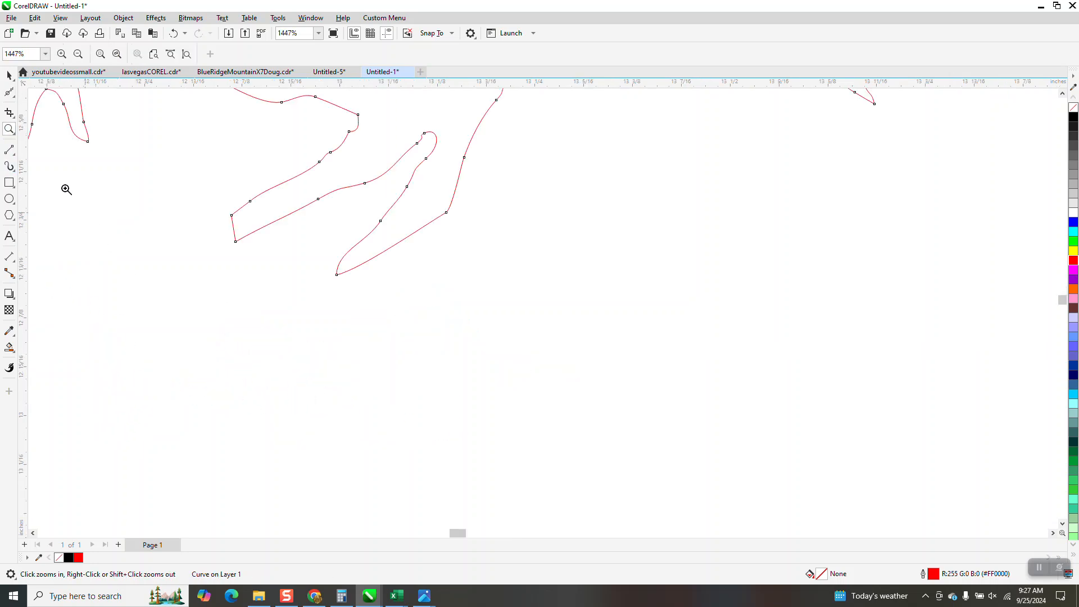
pyautogui.click(15, 100)
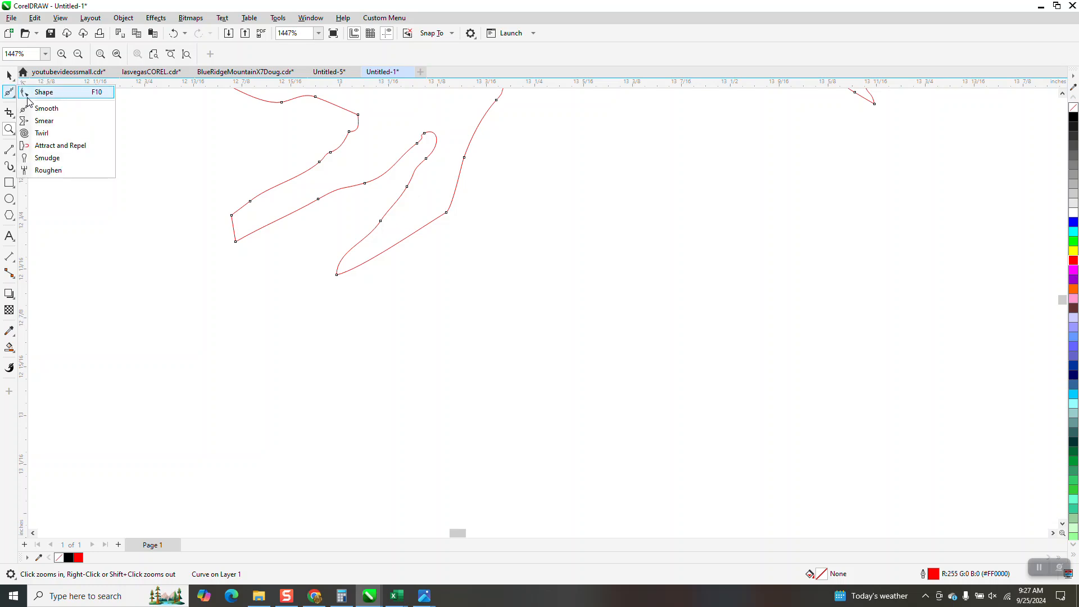
pyautogui.click(47, 101)
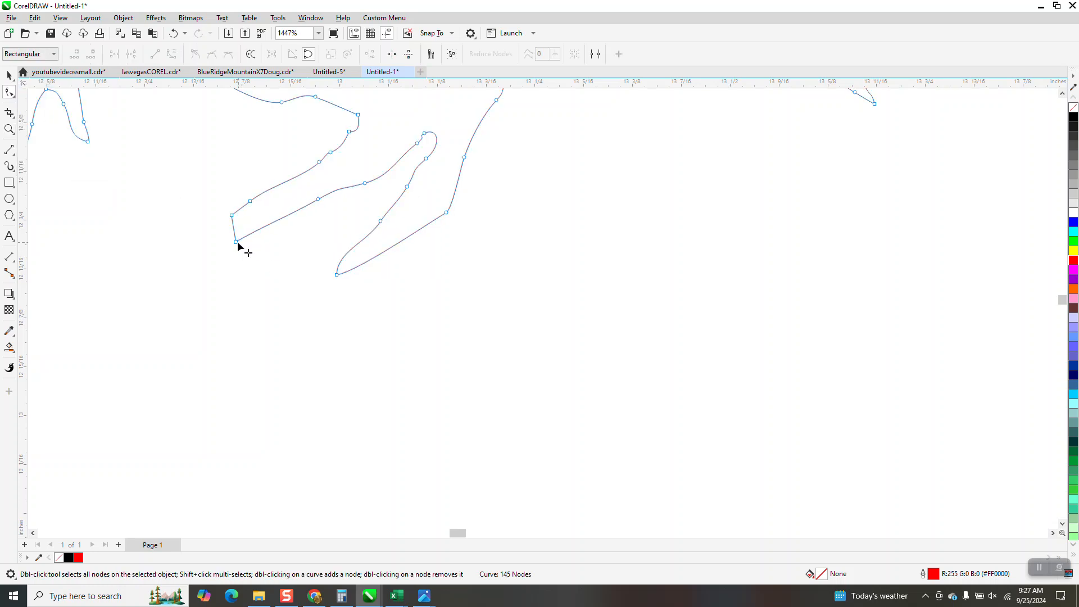
pyautogui.moveTo(236, 242); pyautogui.dragTo(123, 304)
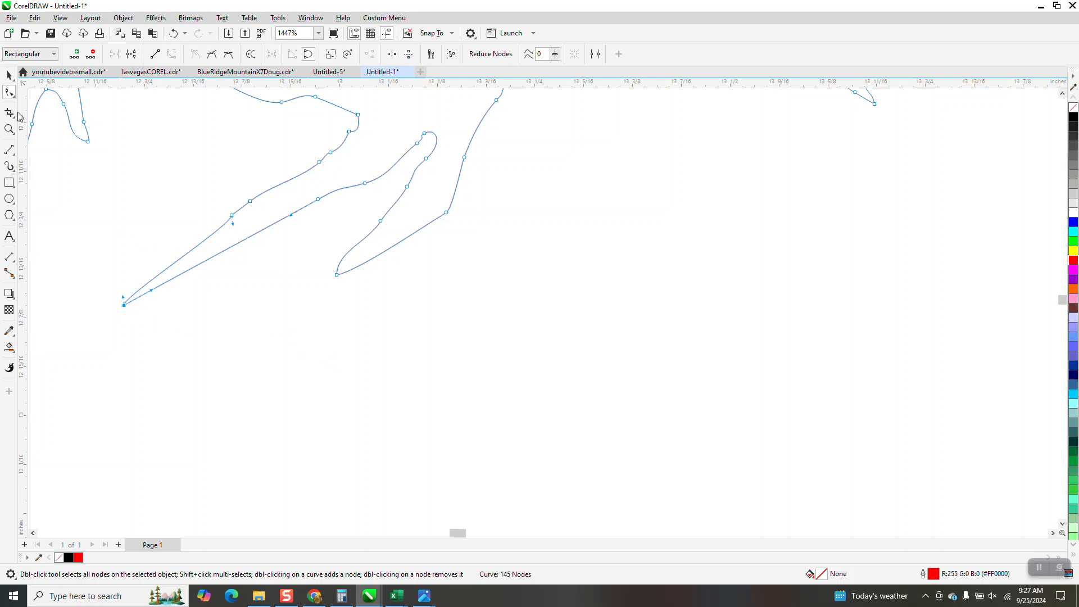
# Step: Delete the surplus nodes along the upper and lower edges of the middle ridge's long point to smooth its curves
pyautogui.moveTo(307, 134); pyautogui.dragTo(356, 185)
pyautogui.press('Delete')
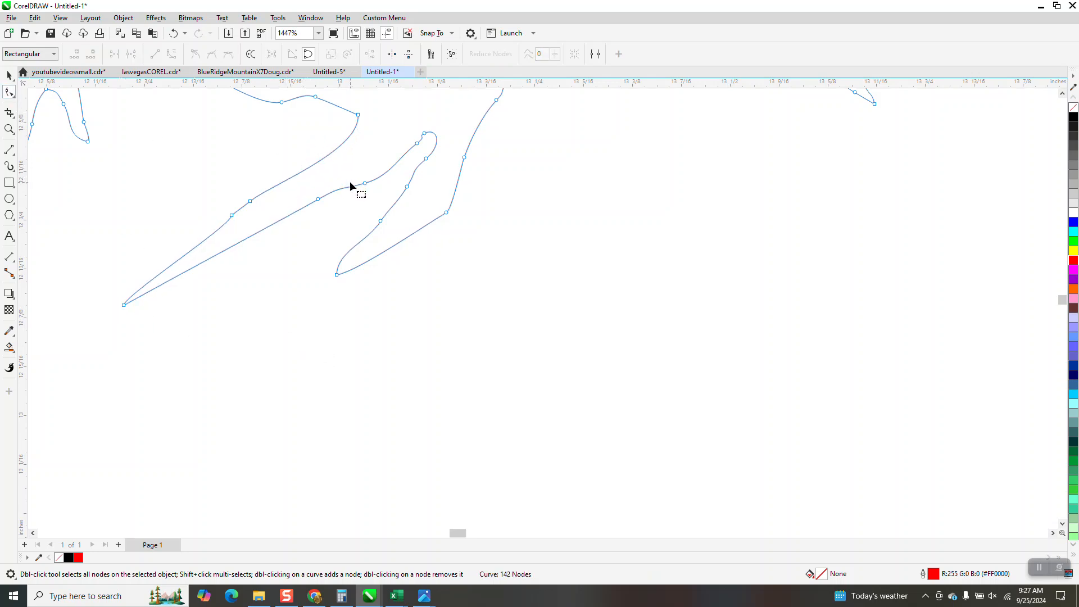
pyautogui.moveTo(230, 242); pyautogui.dragTo(229, 241)
pyautogui.press('Delete')
pyautogui.scroll(-3, 245, 241)
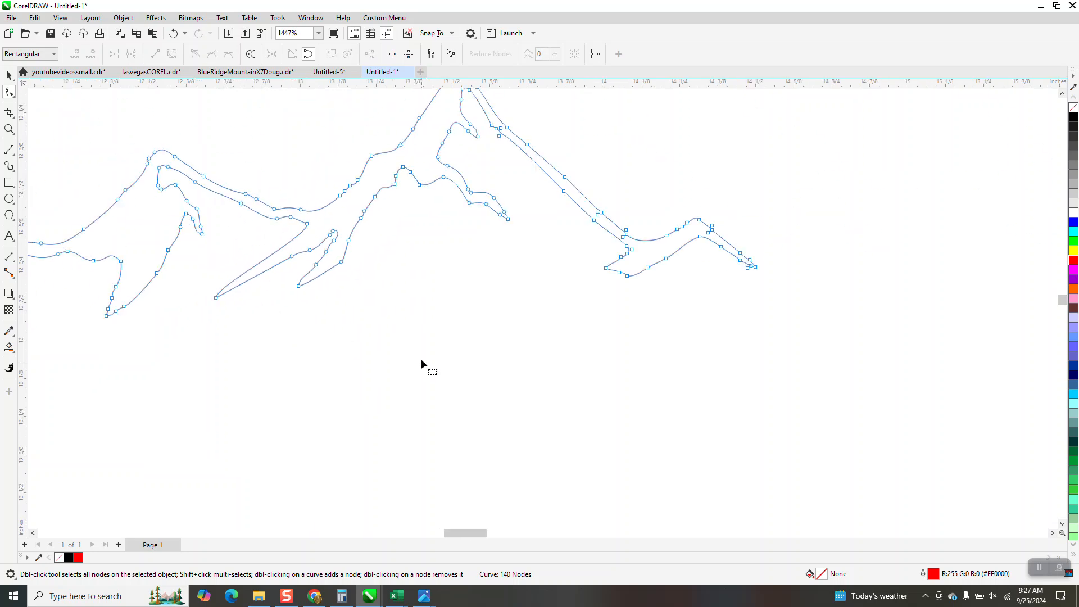
pyautogui.scroll(-3, 421, 362)
# Step: Move the whole red mountain outline about 0.6 inches farther away from the two sign photos
pyautogui.click(9, 75)
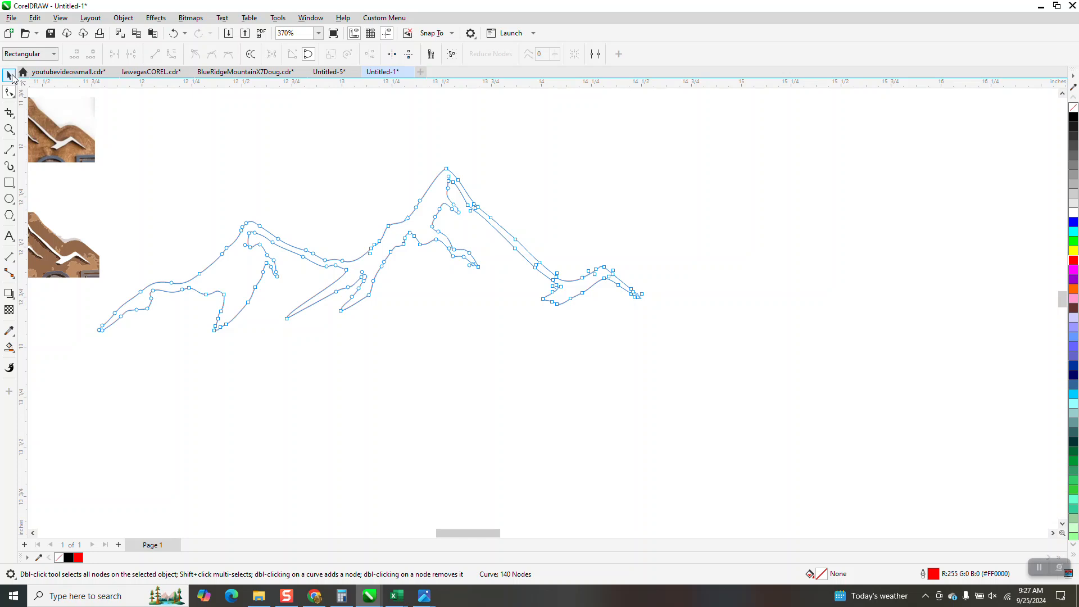
pyautogui.moveTo(429, 227); pyautogui.dragTo(551, 218)
pyautogui.scroll(-1, 547, 231)
pyautogui.scroll(-4, 584, 248)
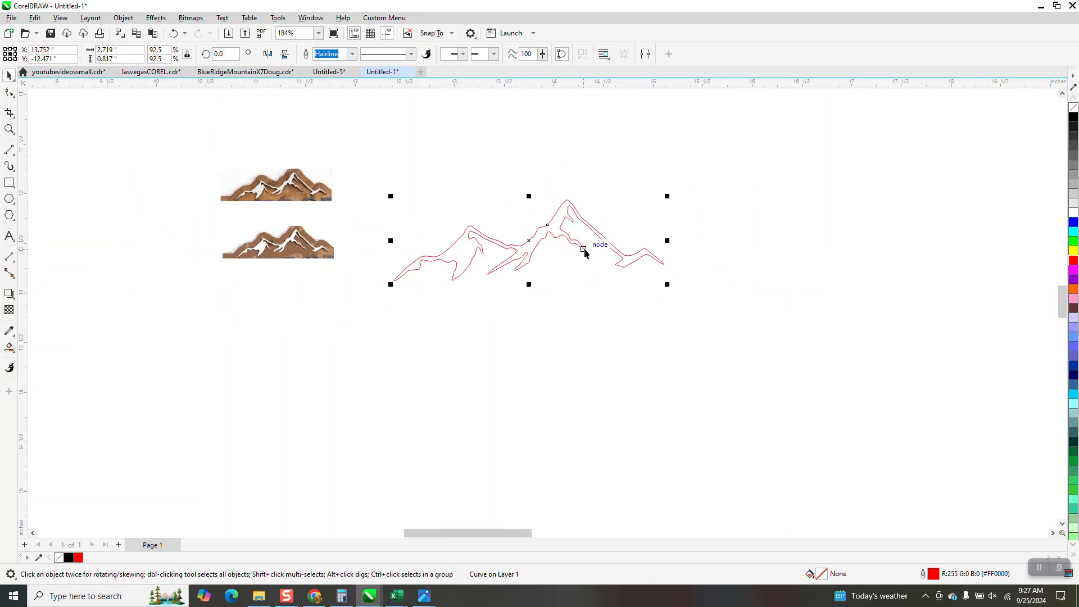
# Step: Draw a rectangle about 10.5 by 5.1 inches just below the mountain outline
pyautogui.scroll(-2, 576, 232)
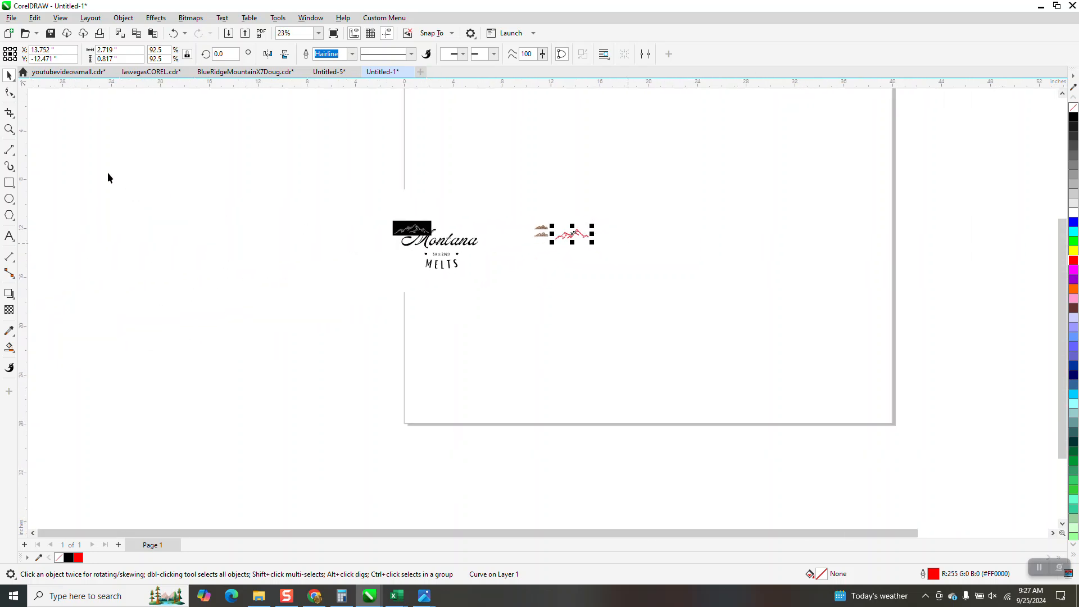
pyautogui.click(9, 182)
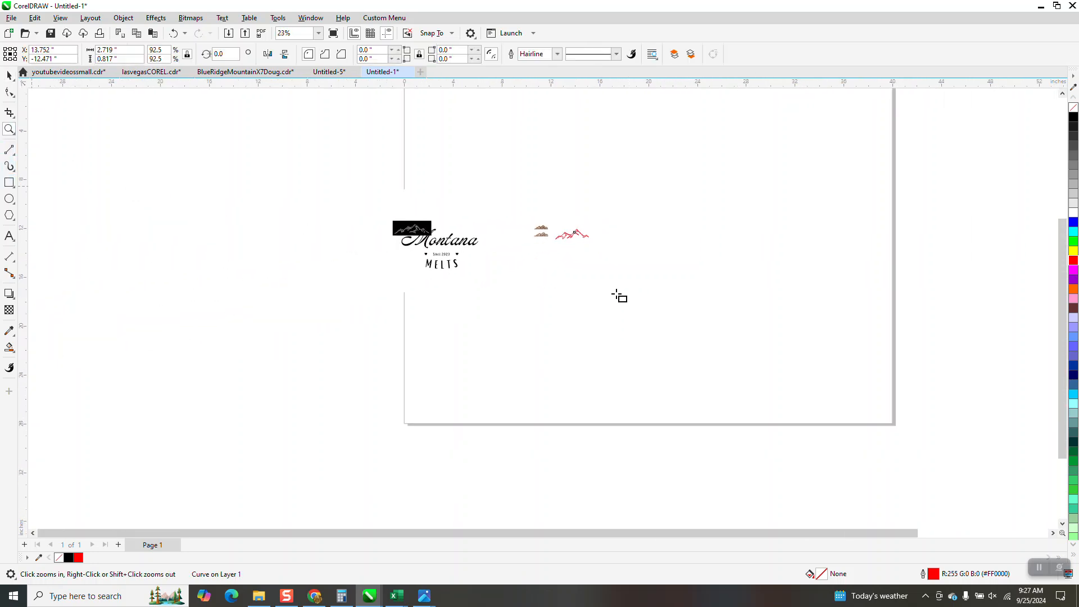
pyautogui.moveTo(551, 260); pyautogui.dragTo(681, 323)
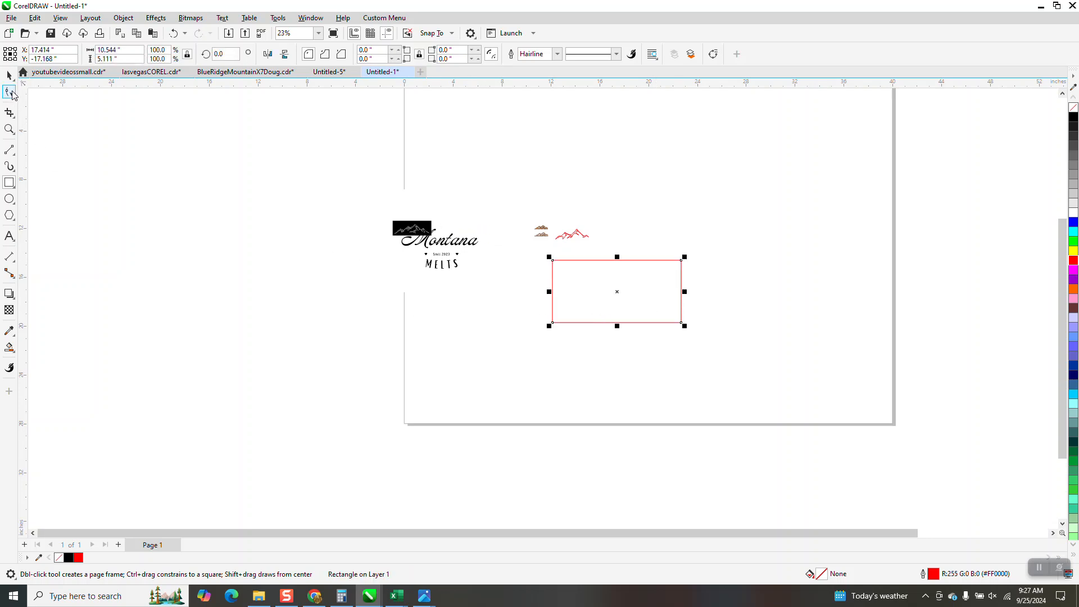
# Step: Enlarge the red mountain outline proportionally to about 6.6 inches wide
pyautogui.click(8, 76)
pyautogui.click(585, 235)
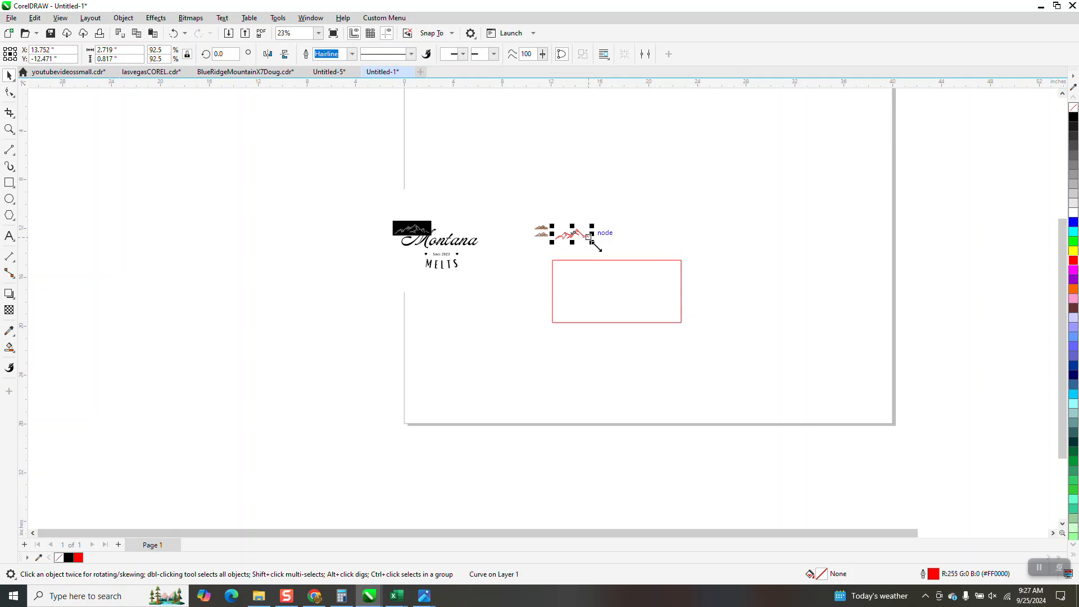
pyautogui.moveTo(591, 241); pyautogui.dragTo(475, 138)
# Step: Clear the Montana Melts logo, the sign photos and the red rectangle off the left side of the page
pyautogui.moveTo(407, 229); pyautogui.dragTo(199, 244)
pyautogui.moveTo(533, 238); pyautogui.dragTo(245, 231)
pyautogui.moveTo(627, 298); pyautogui.dragTo(251, 385)
# Step: Move the mountain outline into the page's upper-left corner and inspect it there
pyautogui.scroll(-1, 650, 309)
pyautogui.click(542, 203)
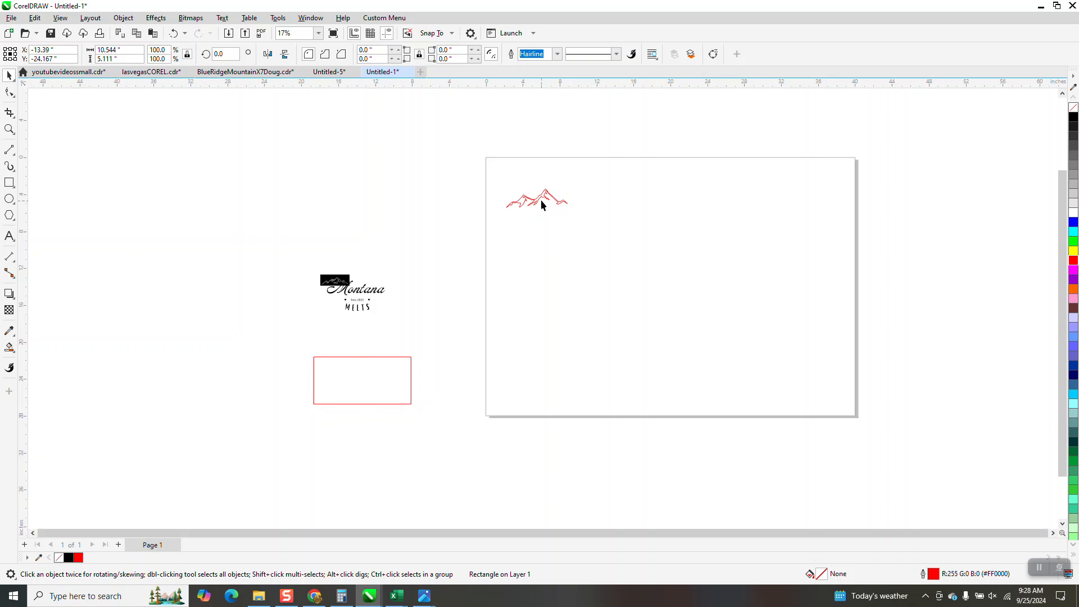
pyautogui.moveTo(532, 202); pyautogui.dragTo(517, 175)
pyautogui.press('z')
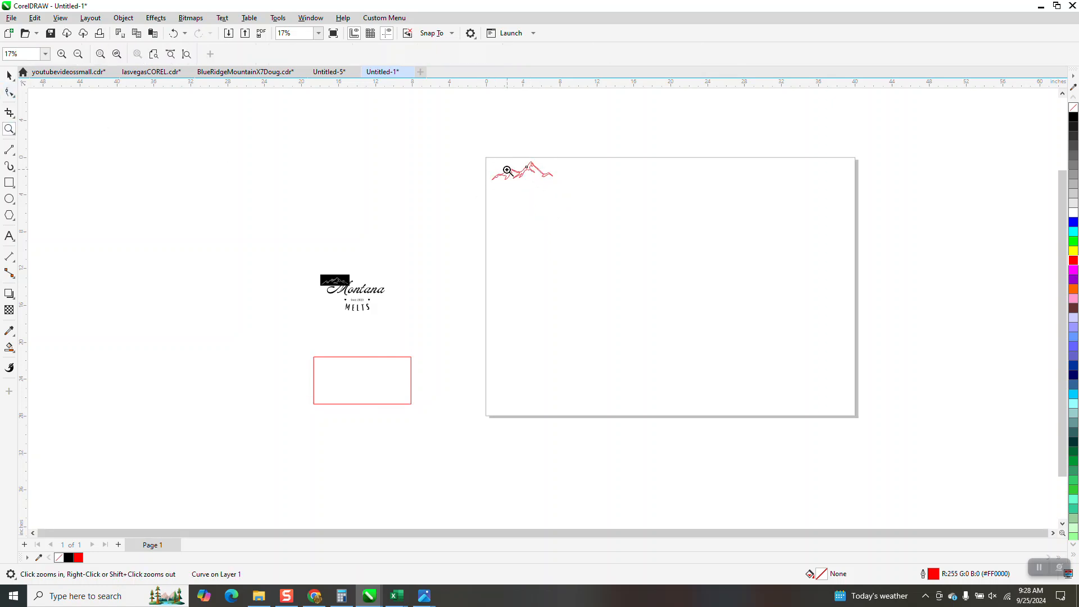
pyautogui.moveTo(628, 238); pyautogui.dragTo(627, 239)
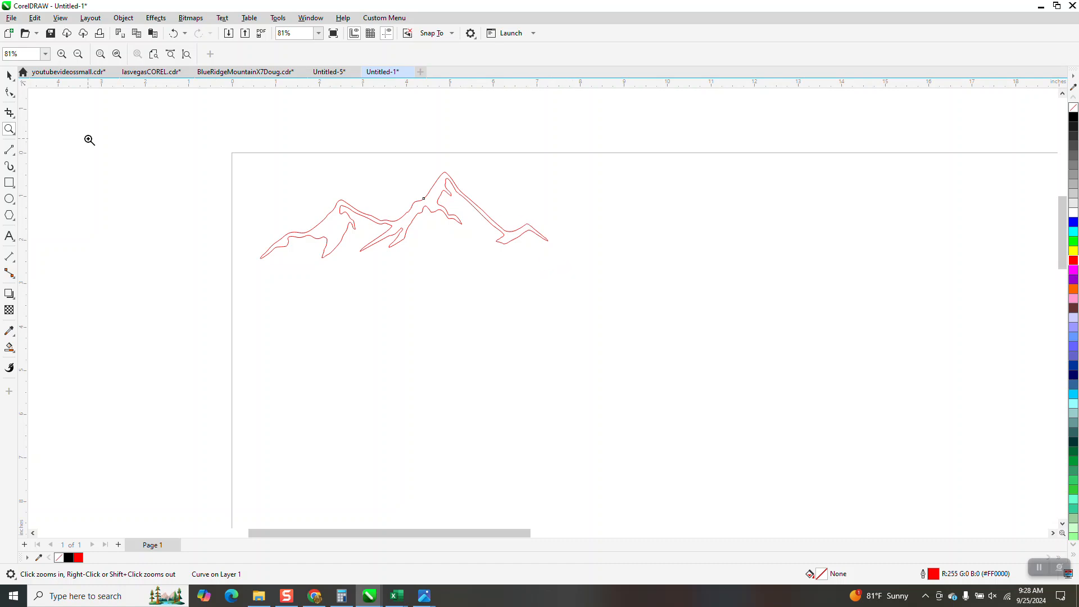
pyautogui.click(9, 75)
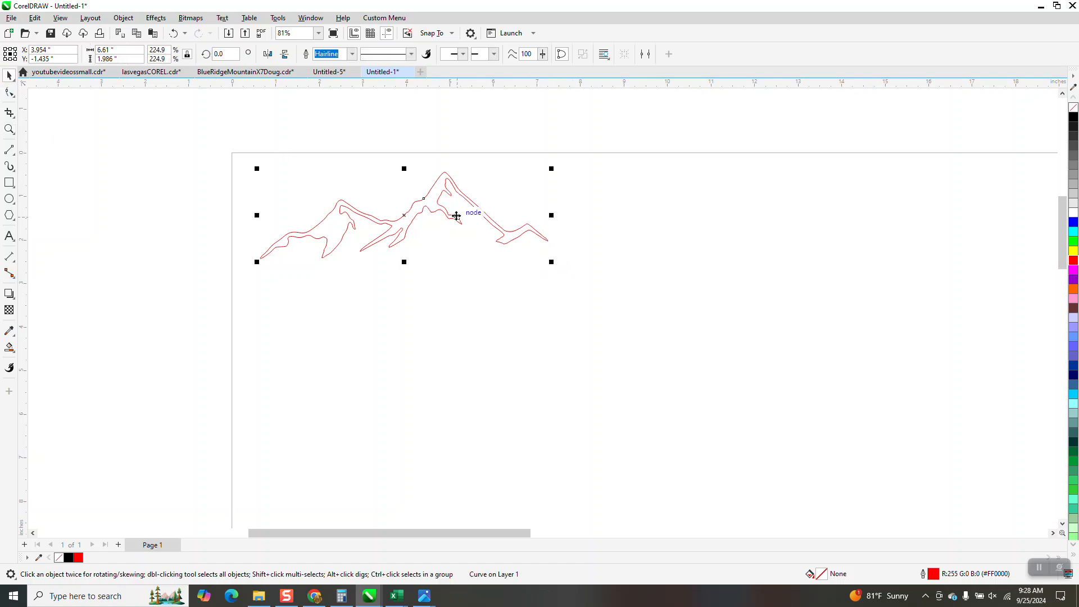
pyautogui.scroll(-4, 457, 217)
pyautogui.scroll(-1, 492, 243)
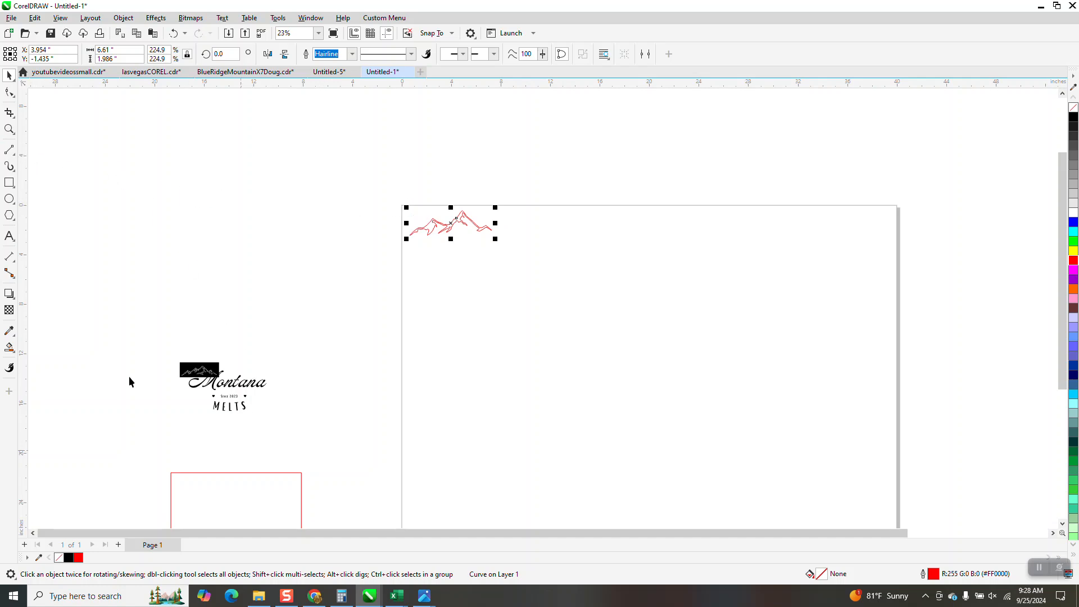
# Step: Center the rectangle on the page and place the mountain outline inside its upper half
pyautogui.click(235, 473)
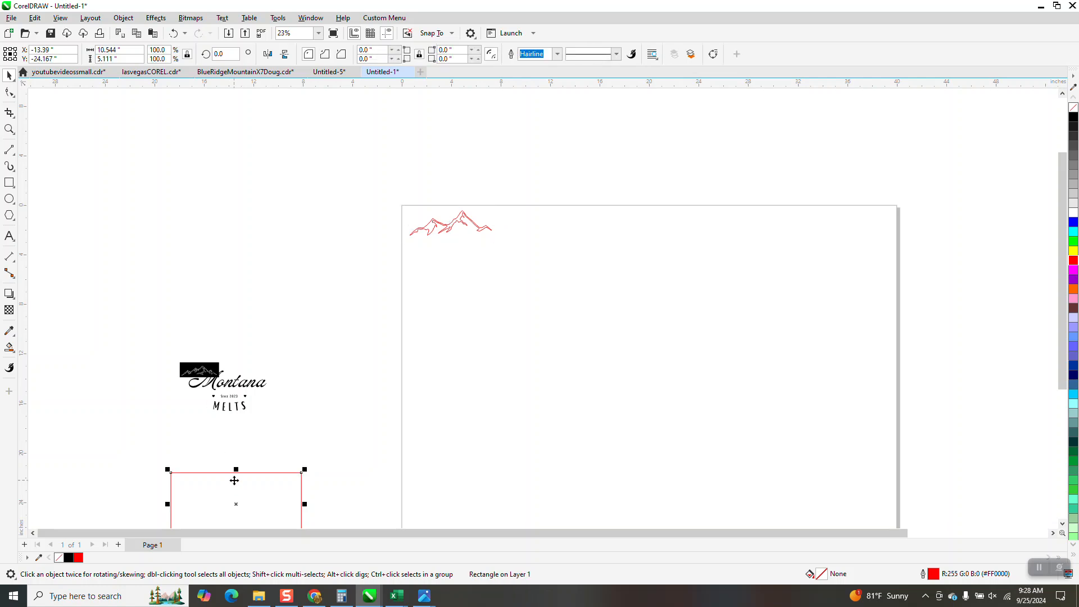
pyautogui.press('p')
pyautogui.moveTo(482, 227); pyautogui.dragTo(681, 374)
pyautogui.press('z')
pyautogui.moveTo(554, 312)
pyautogui.mouseDown()
pyautogui.moveTo(592, 383)
pyautogui.moveTo(769, 455)
pyautogui.mouseUp()
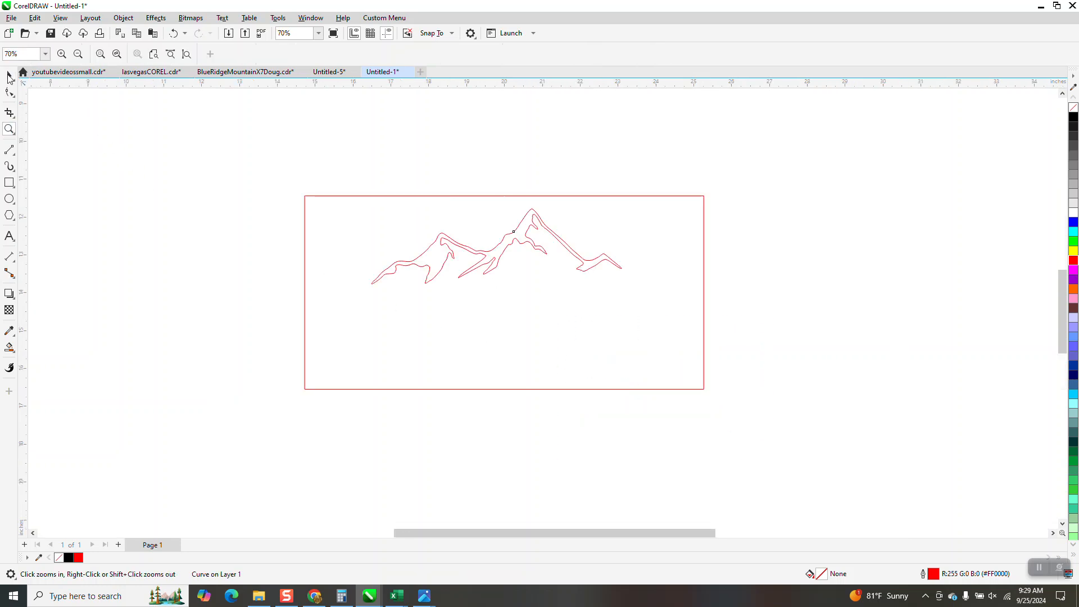
pyautogui.click(9, 75)
pyautogui.scroll(-3, 668, 337)
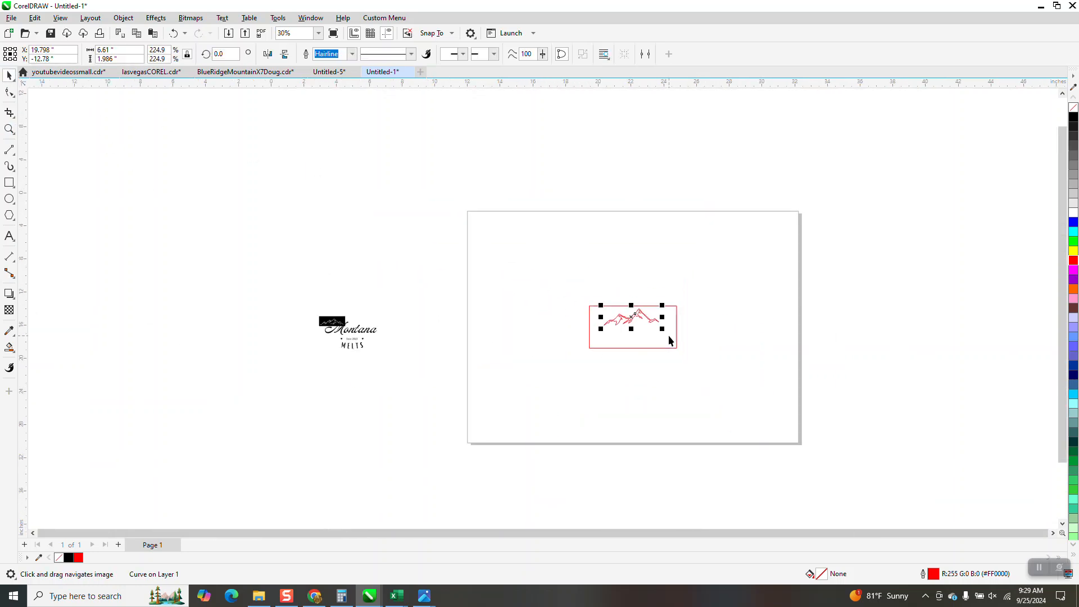
# Step: Move the rectangle and mountain together so the rectangle's upper-left corner snaps to the page's upper-left corner
pyautogui.moveTo(573, 286); pyautogui.dragTo(765, 382)
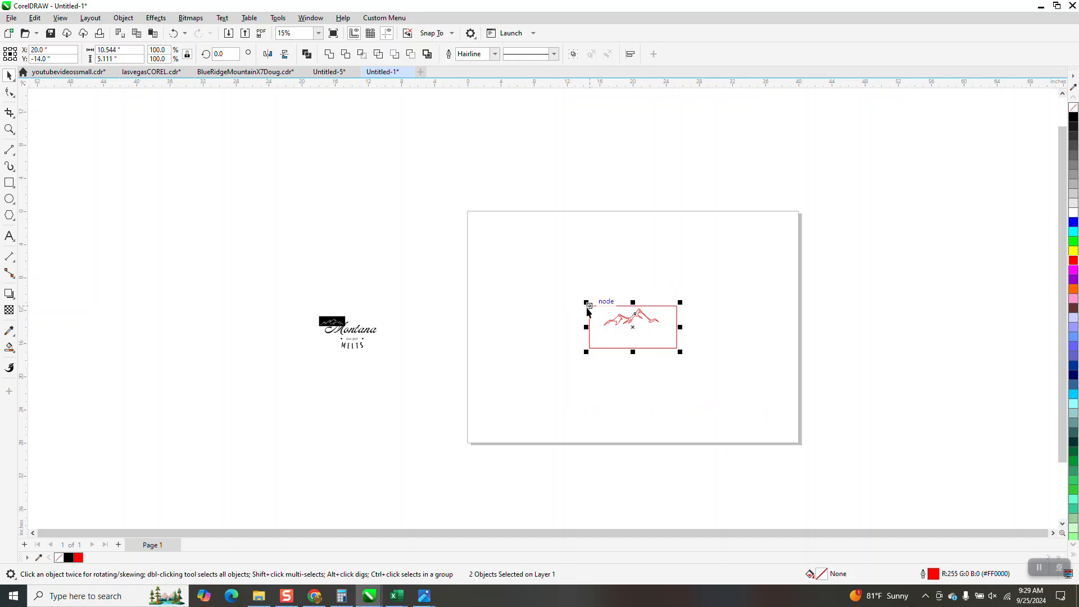
pyautogui.moveTo(589, 308); pyautogui.dragTo(467, 215)
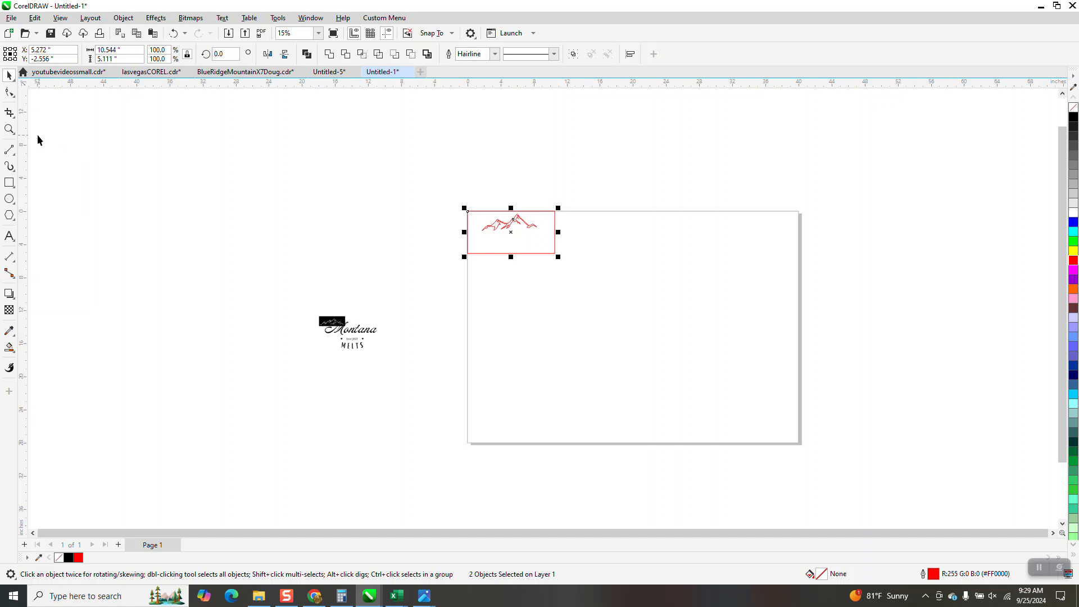
pyautogui.click(9, 129)
pyautogui.moveTo(444, 180); pyautogui.dragTo(668, 335)
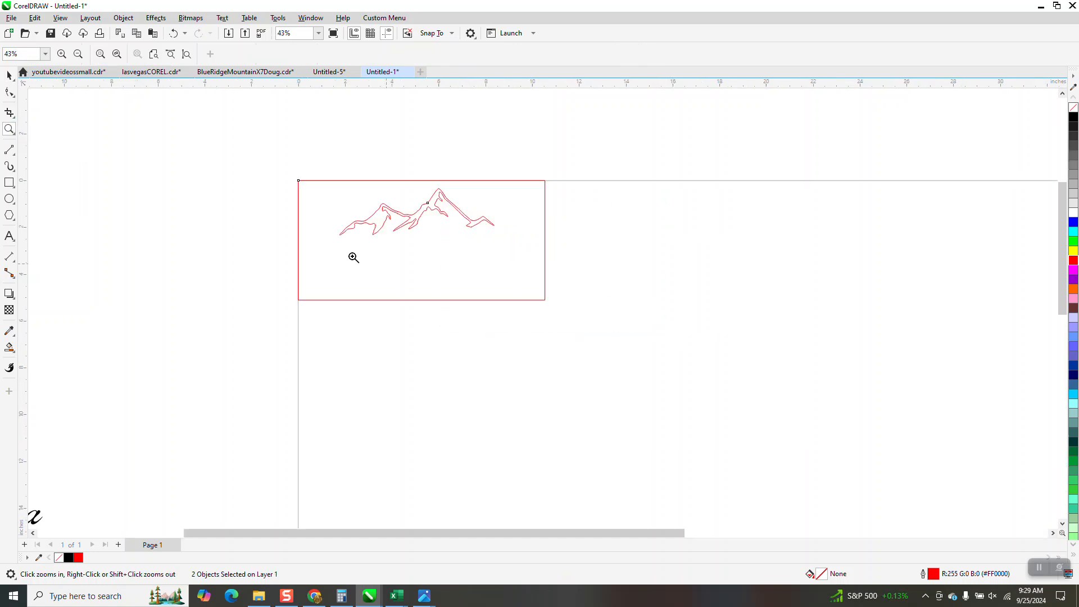
pyautogui.click(9, 75)
pyautogui.moveTo(422, 304); pyautogui.dragTo(421, 338)
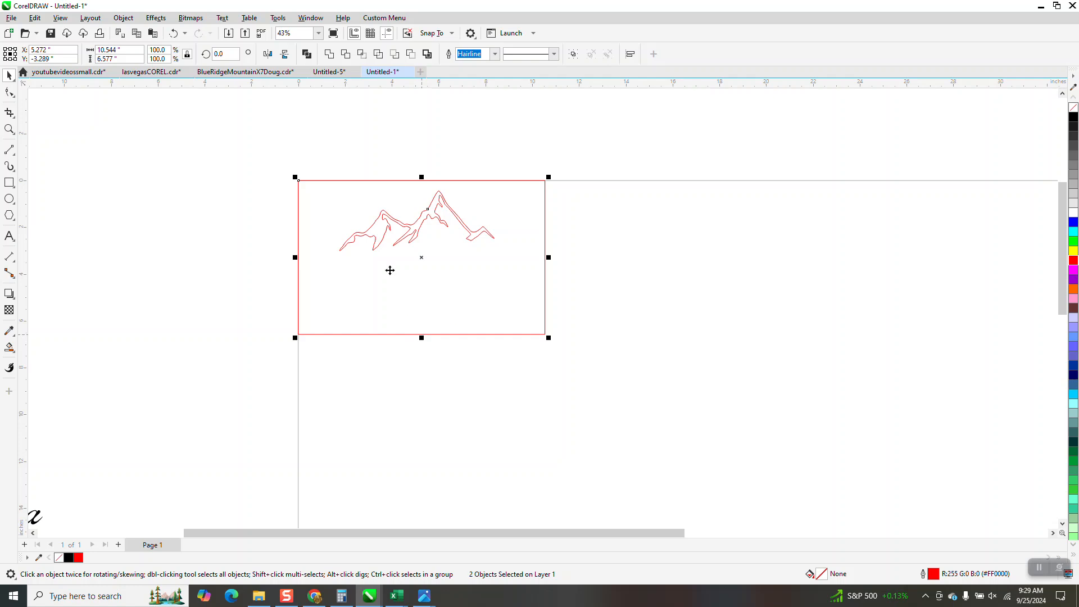
pyautogui.click(173, 34)
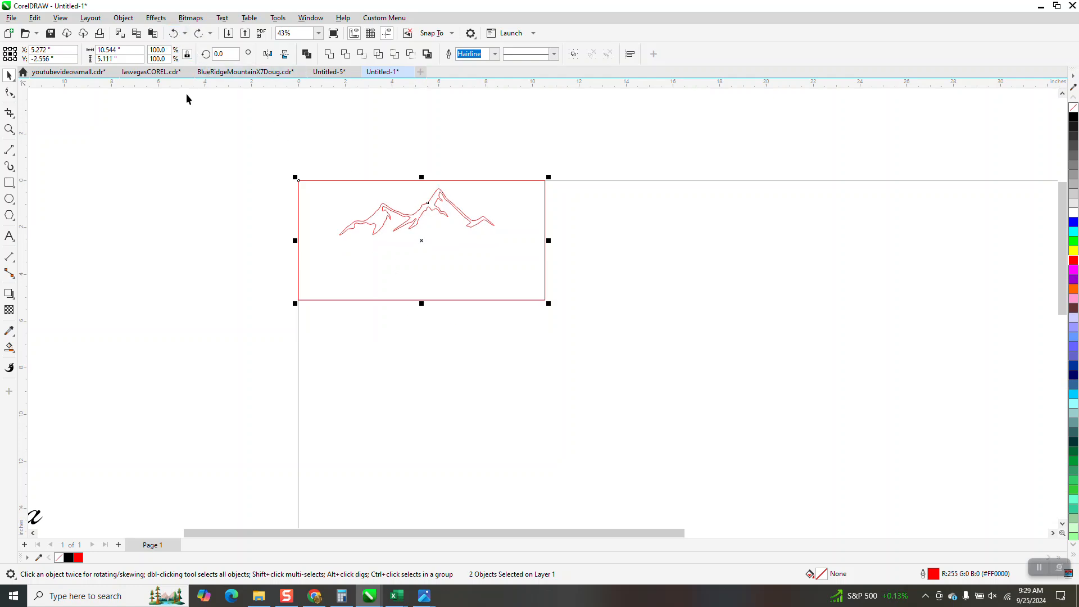
# Step: Stretch only the rectangle downward to a height of about 6.1 inches, keeping its upper edge on the page border
pyautogui.press('Escape')
pyautogui.click(416, 301)
pyautogui.moveTo(423, 304); pyautogui.dragTo(427, 327)
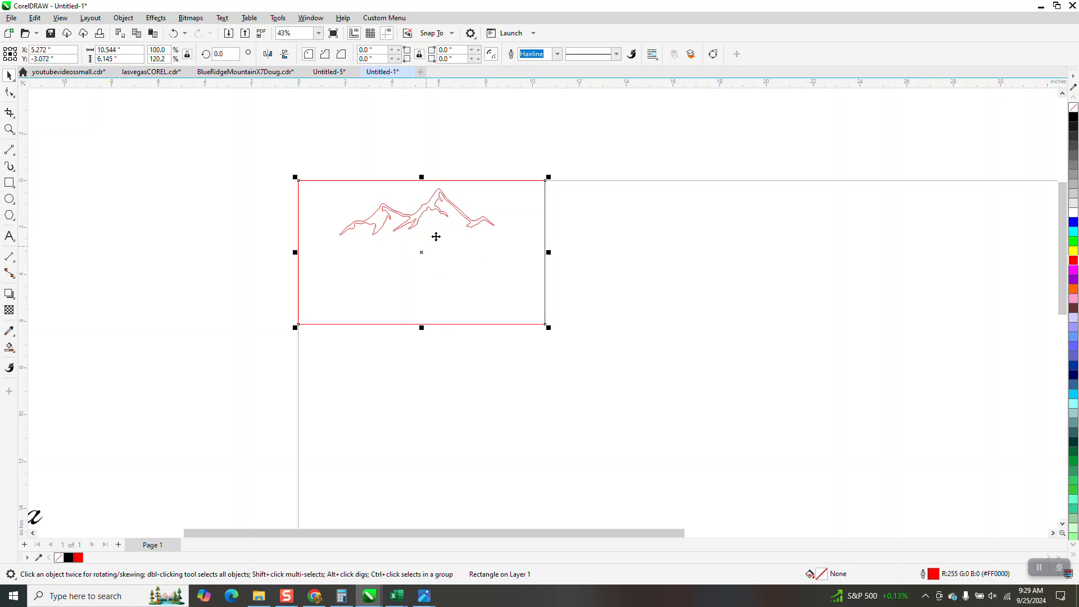
pyautogui.click(9, 129)
pyautogui.moveTo(260, 168); pyautogui.dragTo(572, 301)
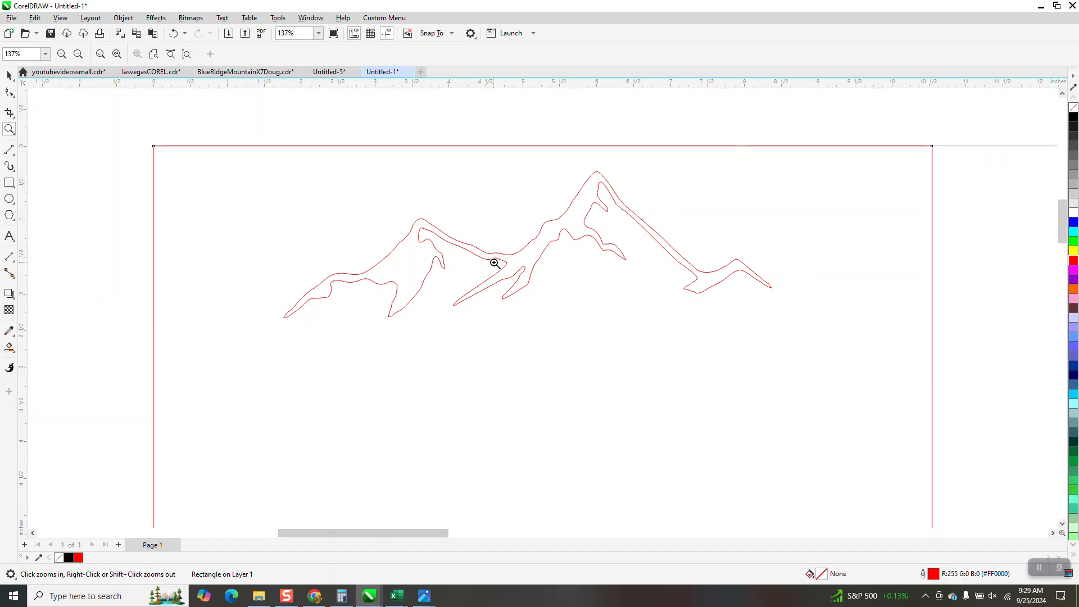
# Step: Place a copy of the mountain outline outside the rectangle, beyond its lower-right corner
pyautogui.click(9, 74)
pyautogui.scroll(-2, 431, 158)
pyautogui.moveTo(299, 126); pyautogui.dragTo(659, 297)
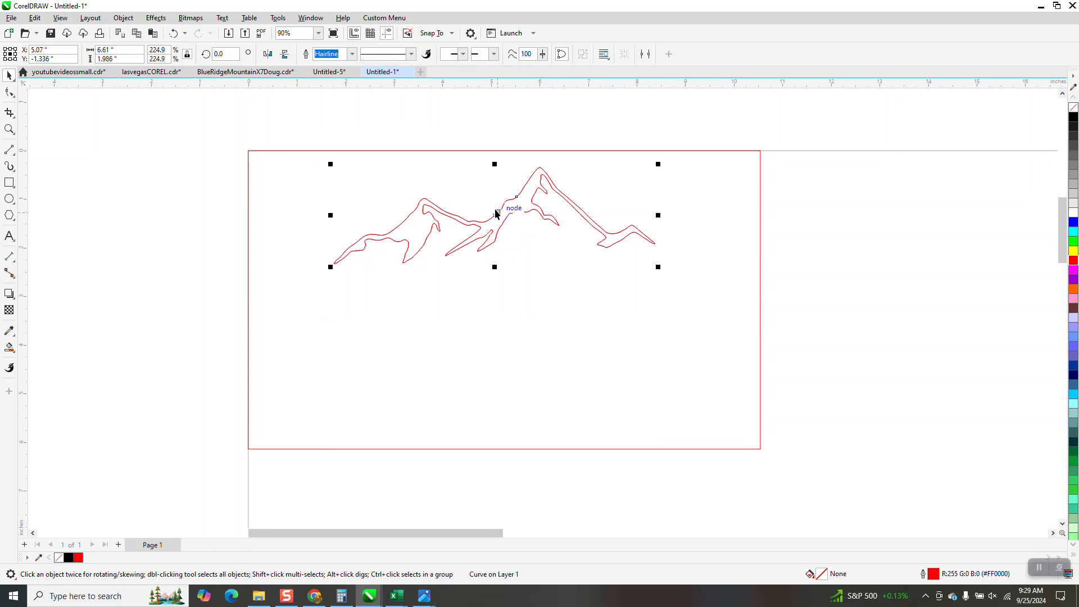
pyautogui.moveTo(494, 214); pyautogui.dragTo(982, 401)
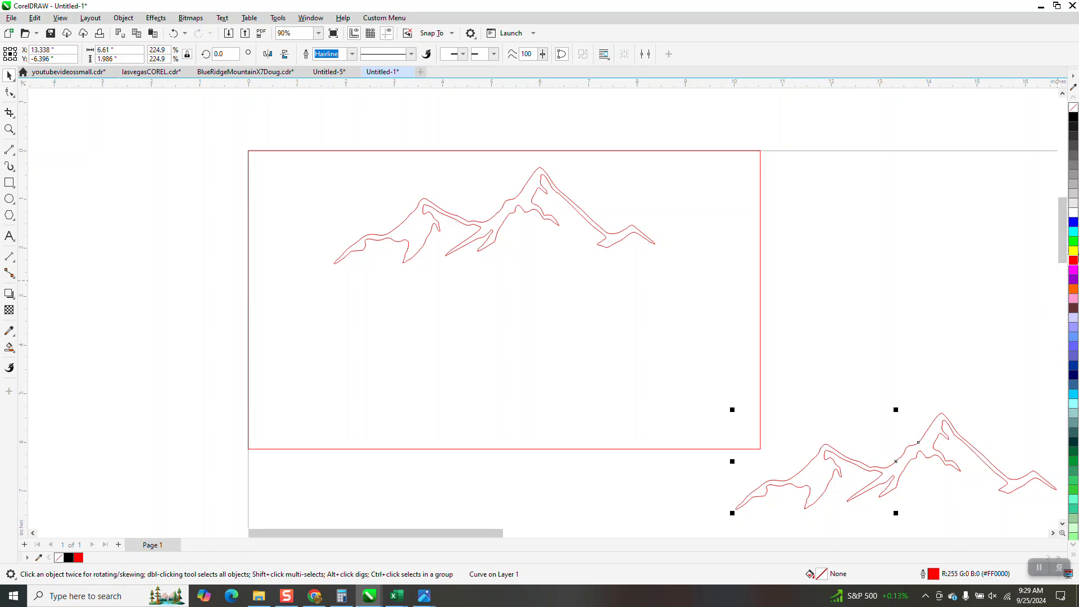
# Step: Give the mountain copy a black fill with no outline and move it inside the rectangle below the red outline
pyautogui.click(1073, 116)
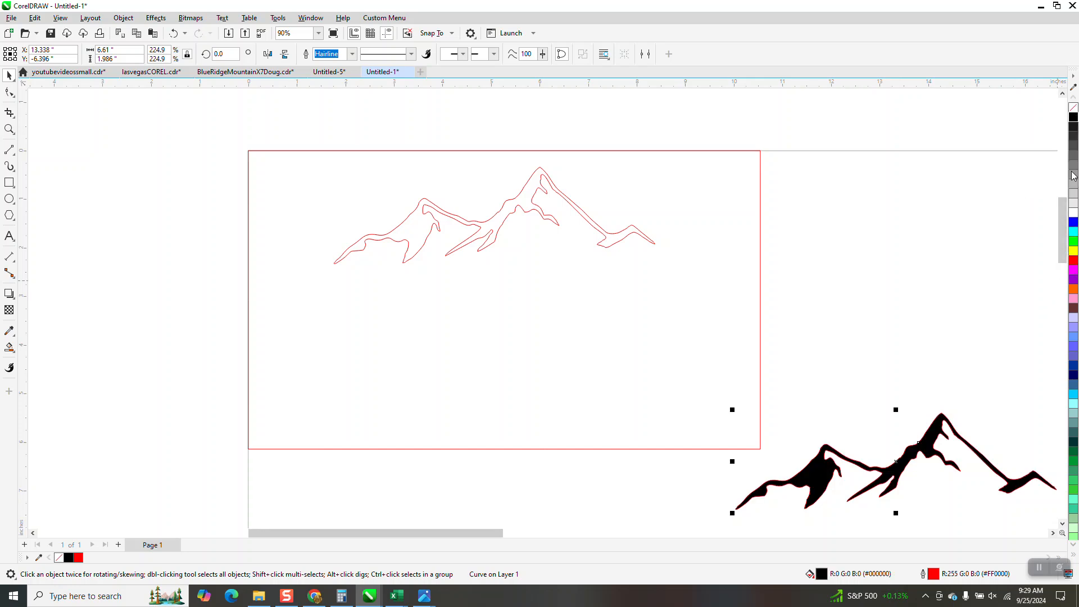
pyautogui.rightClick(1074, 110)
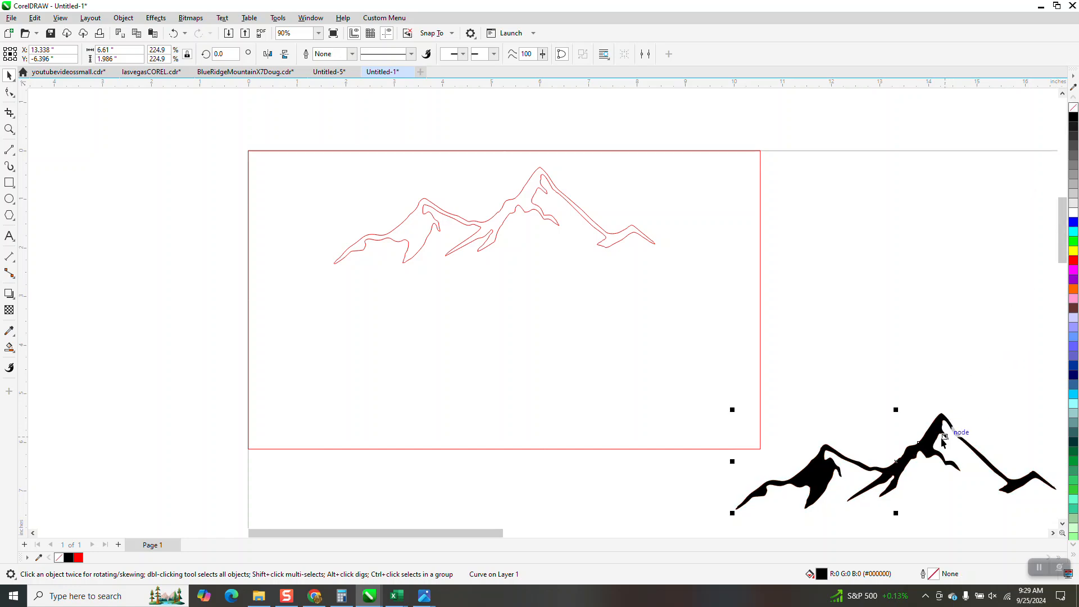
pyautogui.moveTo(931, 444); pyautogui.dragTo(534, 204)
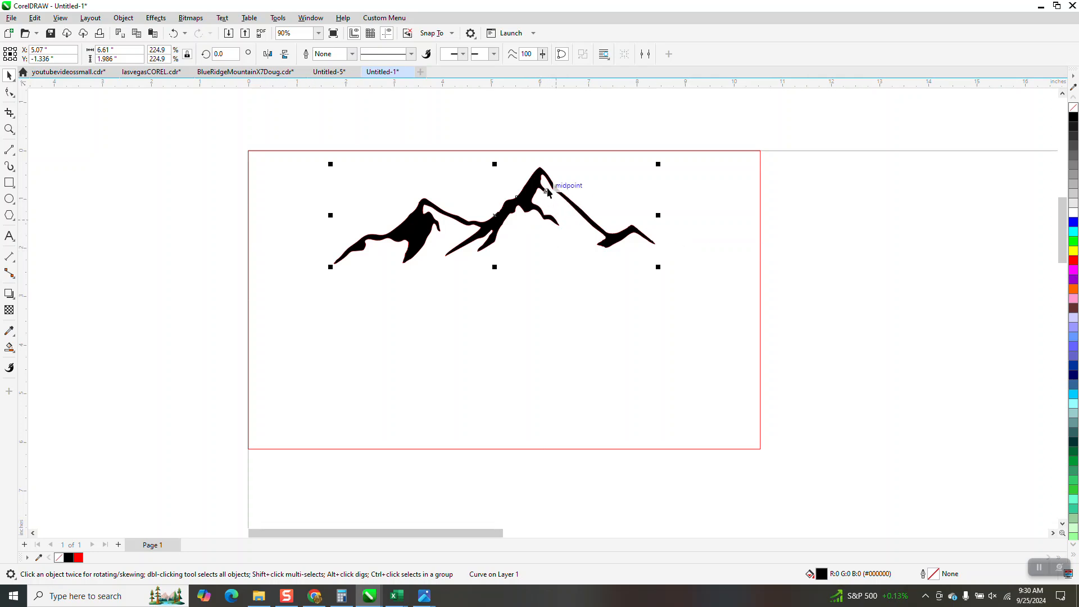
pyautogui.moveTo(535, 176); pyautogui.dragTo(519, 293)
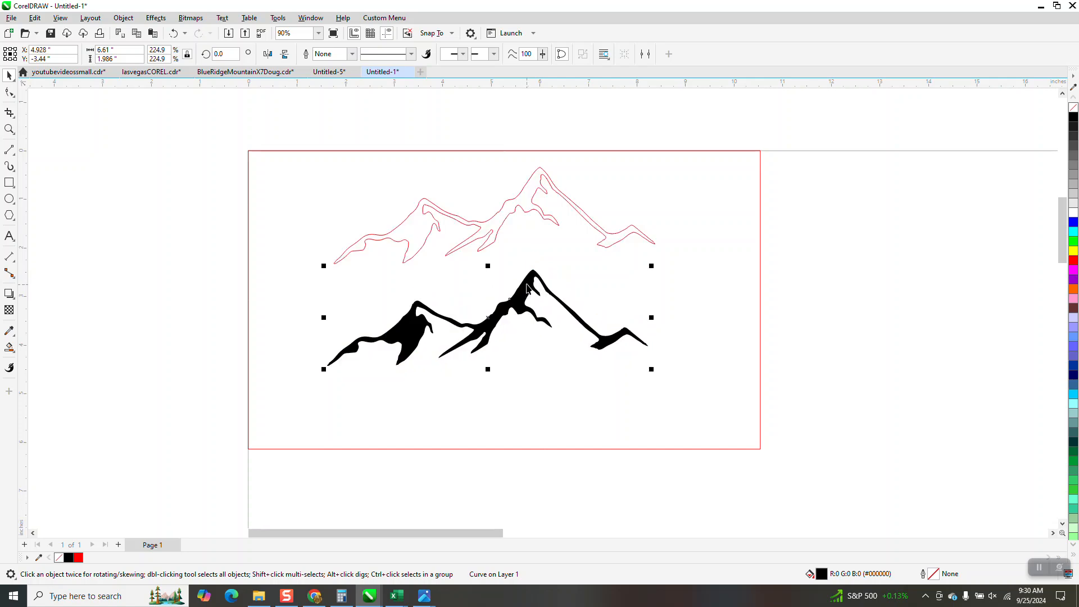